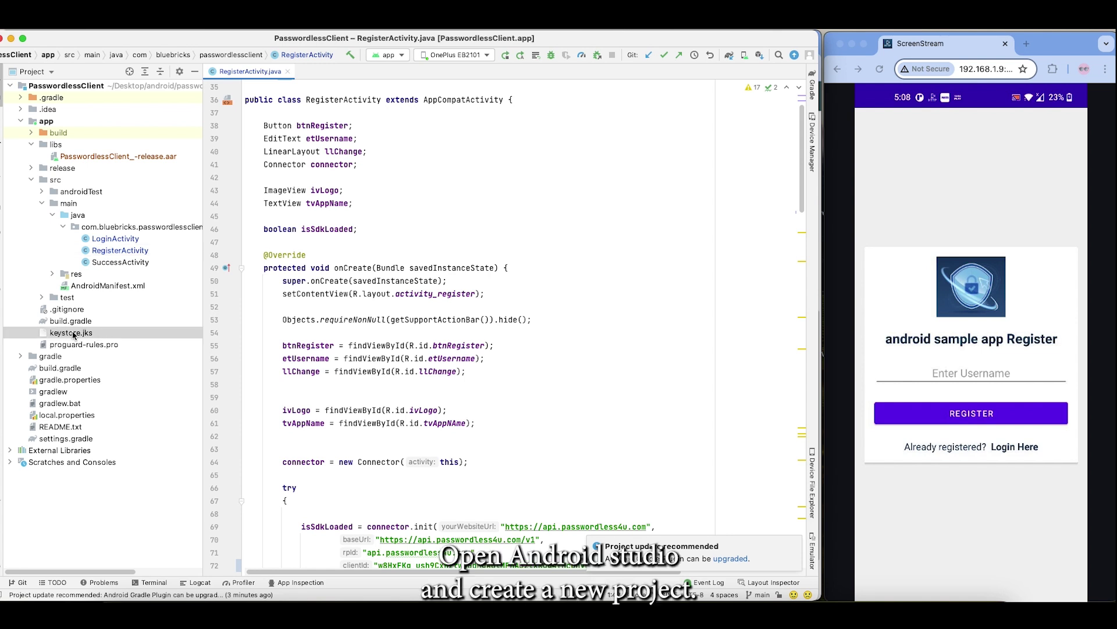
Try to list the key0 certificate by running the keytool command from build.gradle in the terminal and submitting the keystore password.
left_click_drag(291, 309, 787, 313)
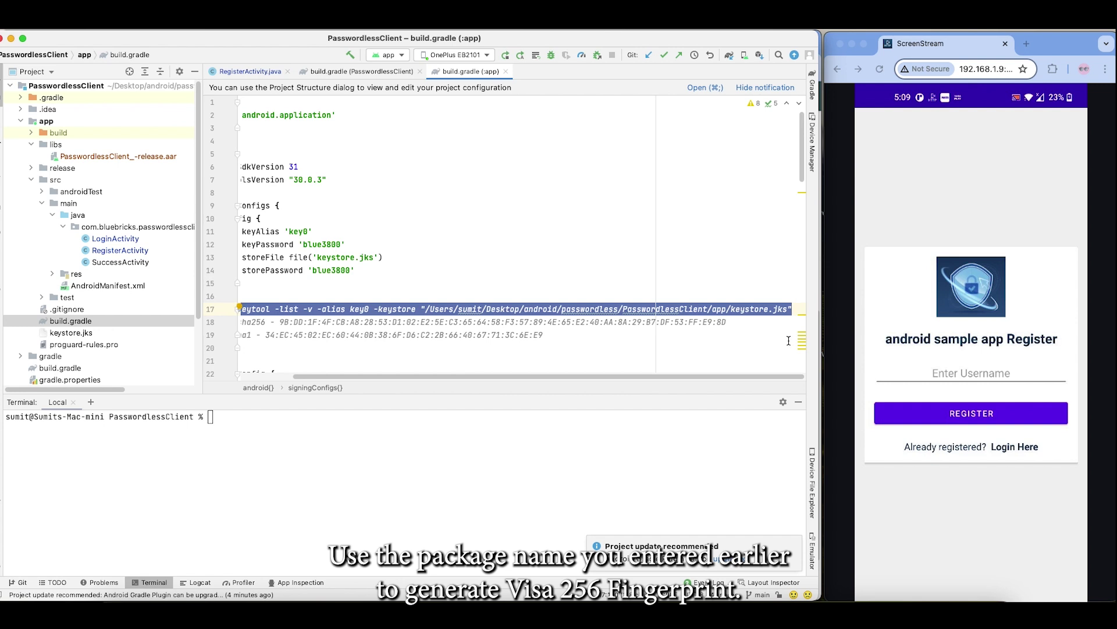
left_click(269, 442)
key("super+v")
key("Return")
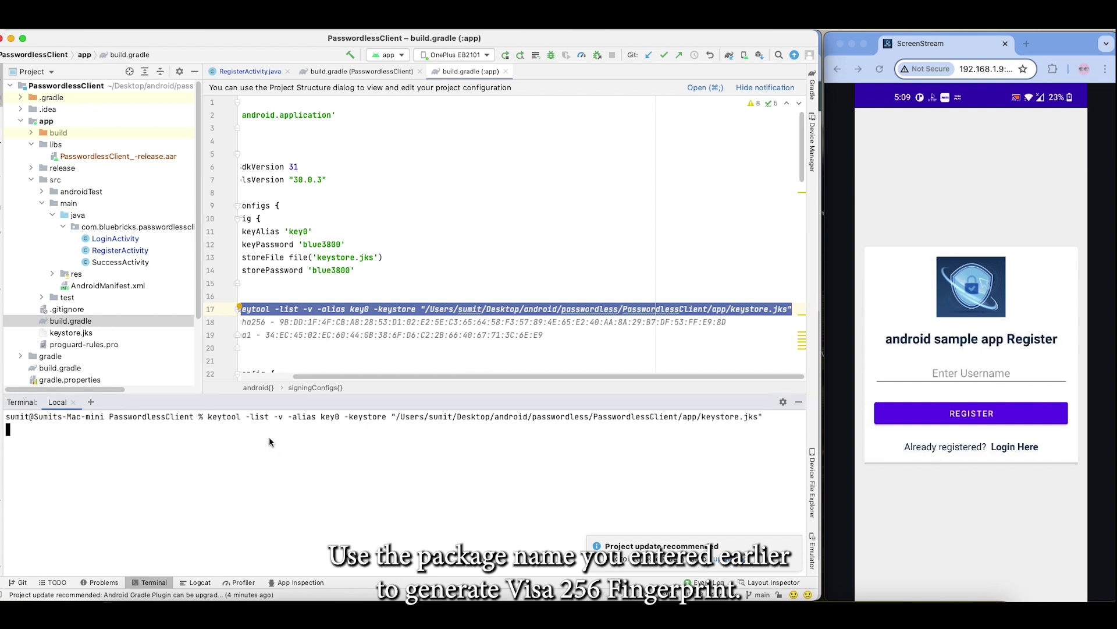
key("Return")
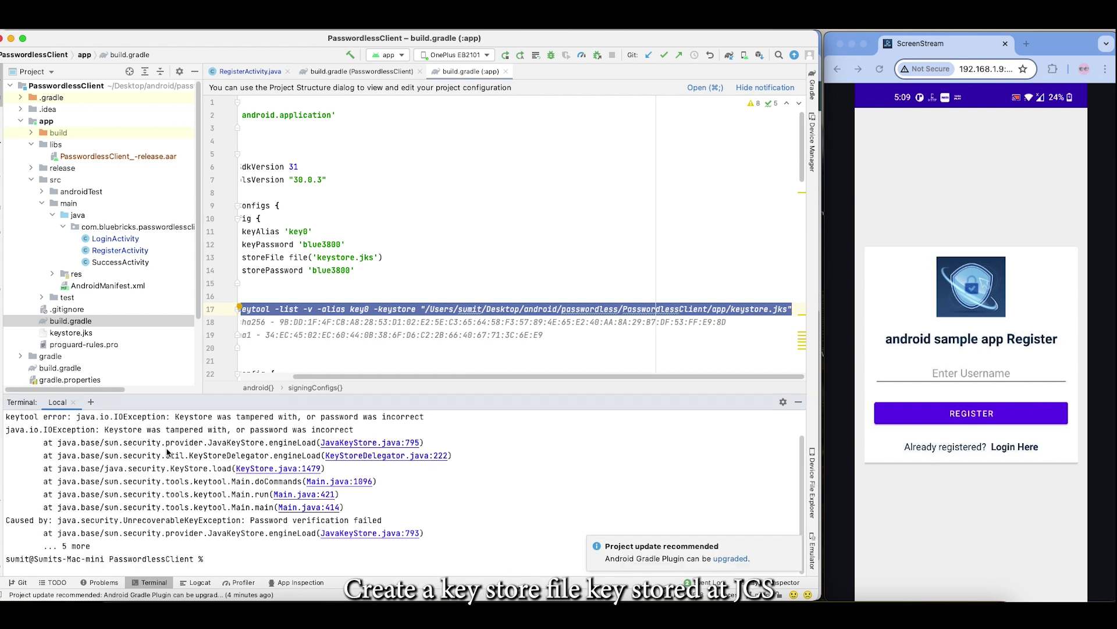
scroll(238, 487, "down", 1)
scroll(245, 483, "up", 1)
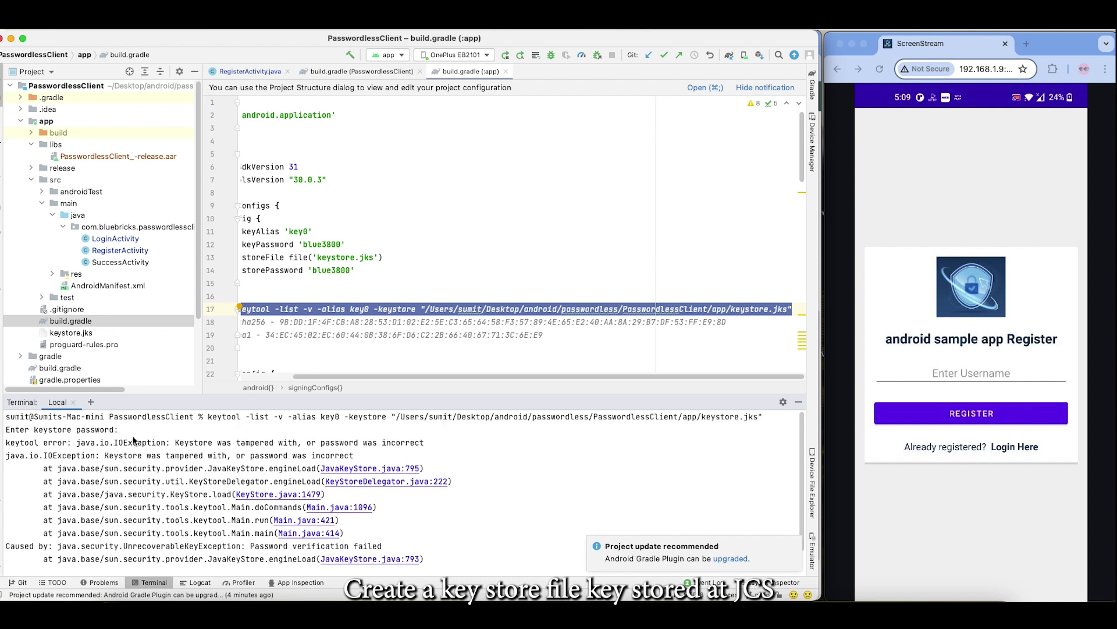
Check the keyPassword entry in build.gradle and rerun the keytool command with the keystore password.
double_click(254, 244)
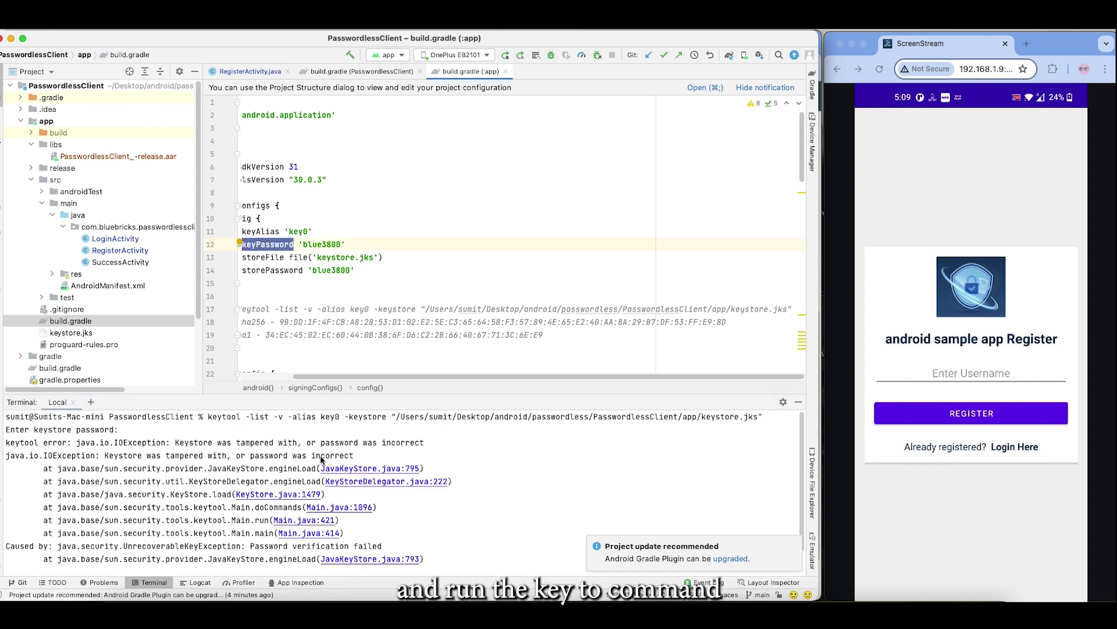
scroll(321, 459, "down", 1)
left_click(210, 558)
key("Up")
key("Return")
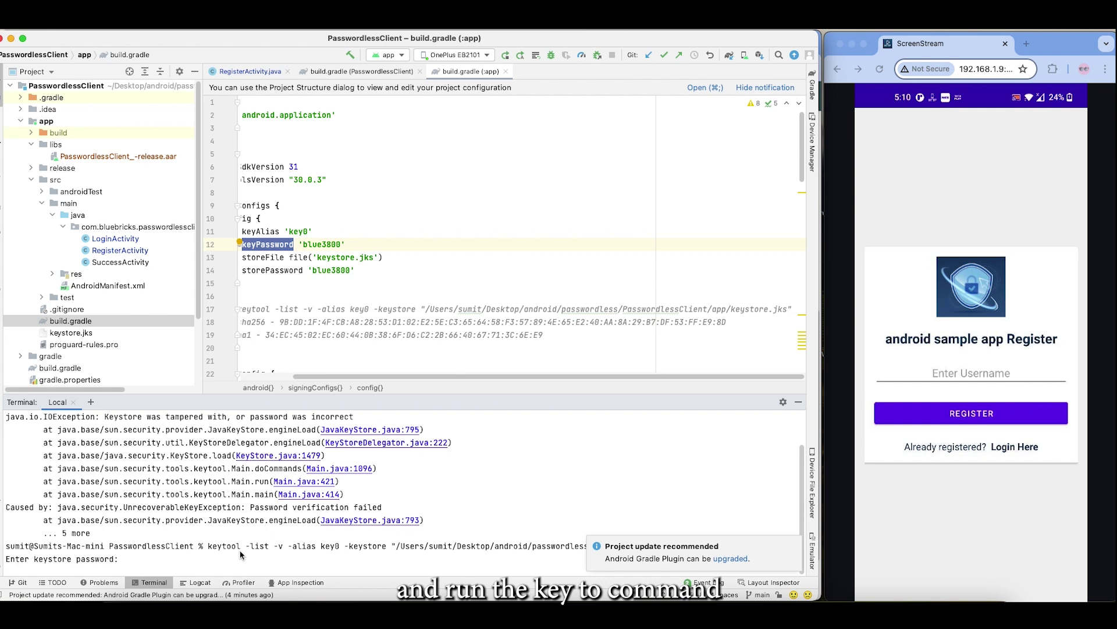
key("Return")
Copy the SHA256 fingerprint from the keytool output and paste it into the SHA256 FingerPrint field of the Passwordless application configuration in the browser.
scroll(192, 508, "up", 5)
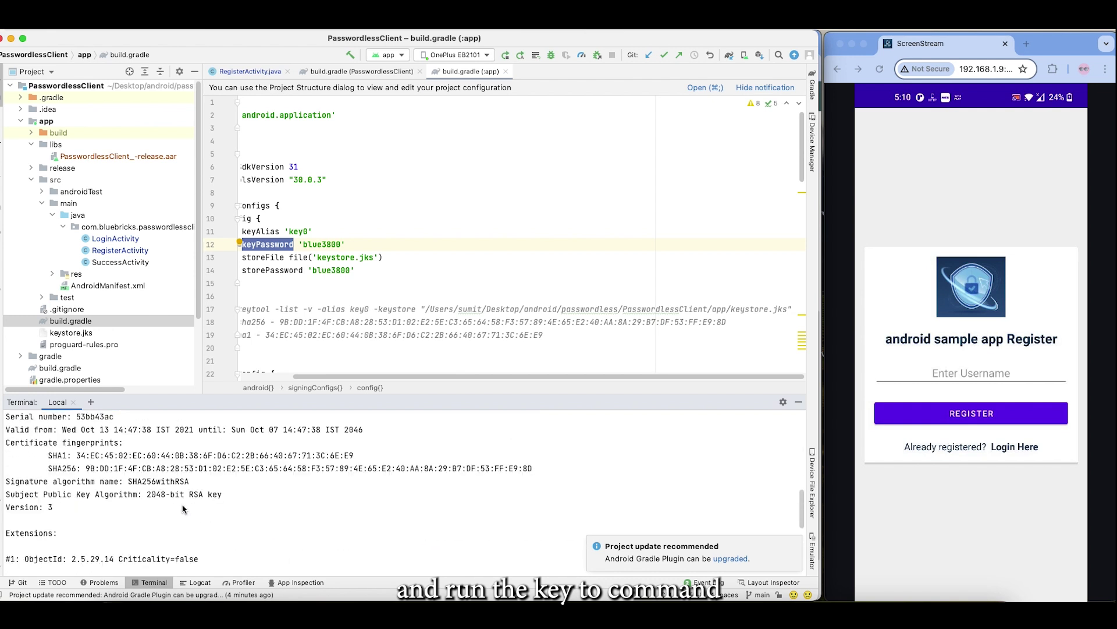
scroll(87, 473, "up", 6)
scroll(110, 497, "down", 12)
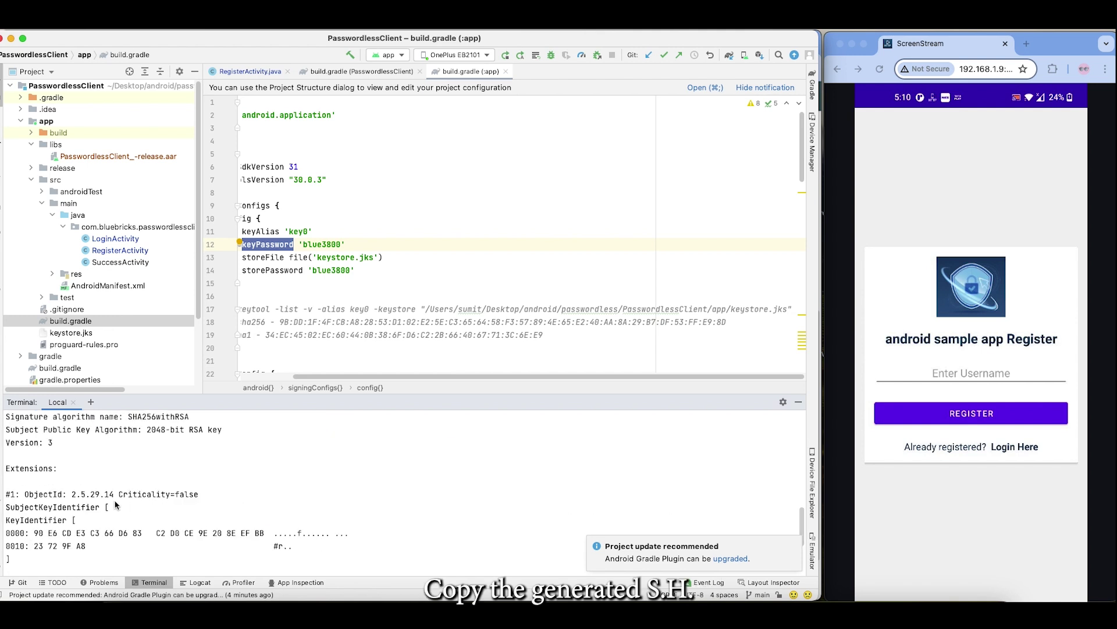
scroll(115, 504, "up", 1)
scroll(58, 469, "up", 4)
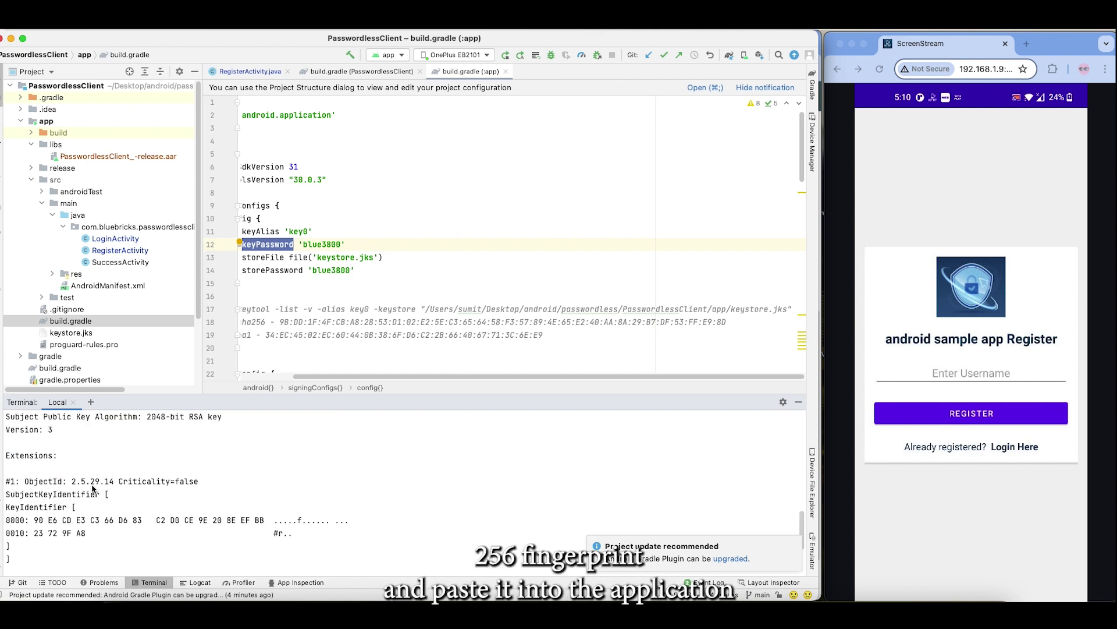
double_click(90, 469)
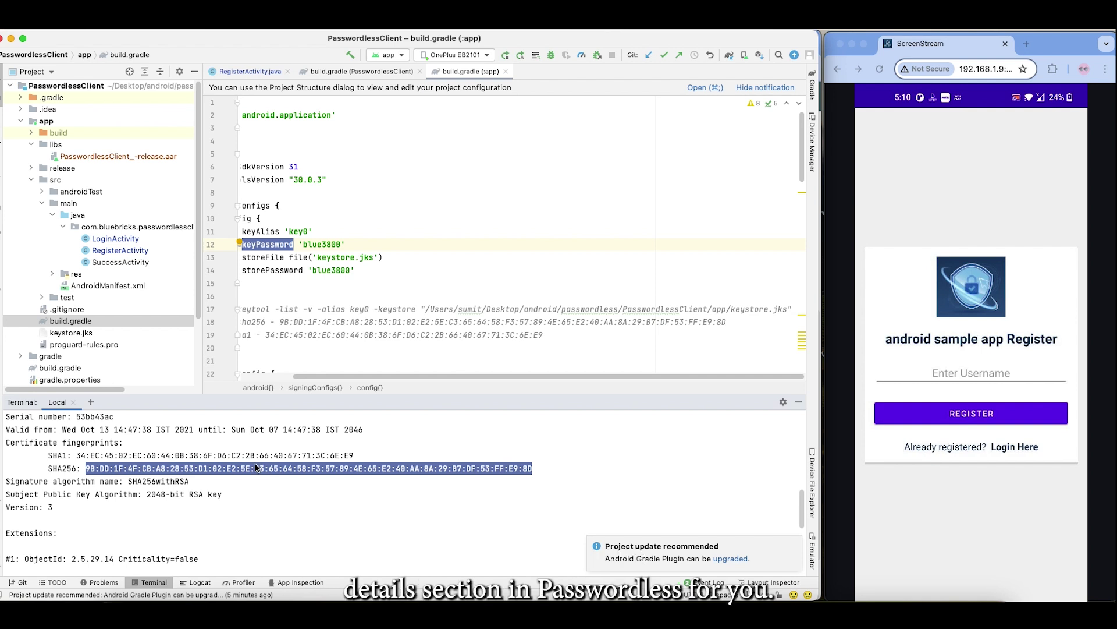
key("super+c")
key("super+Tab")
left_click(238, 365)
key("super+v")
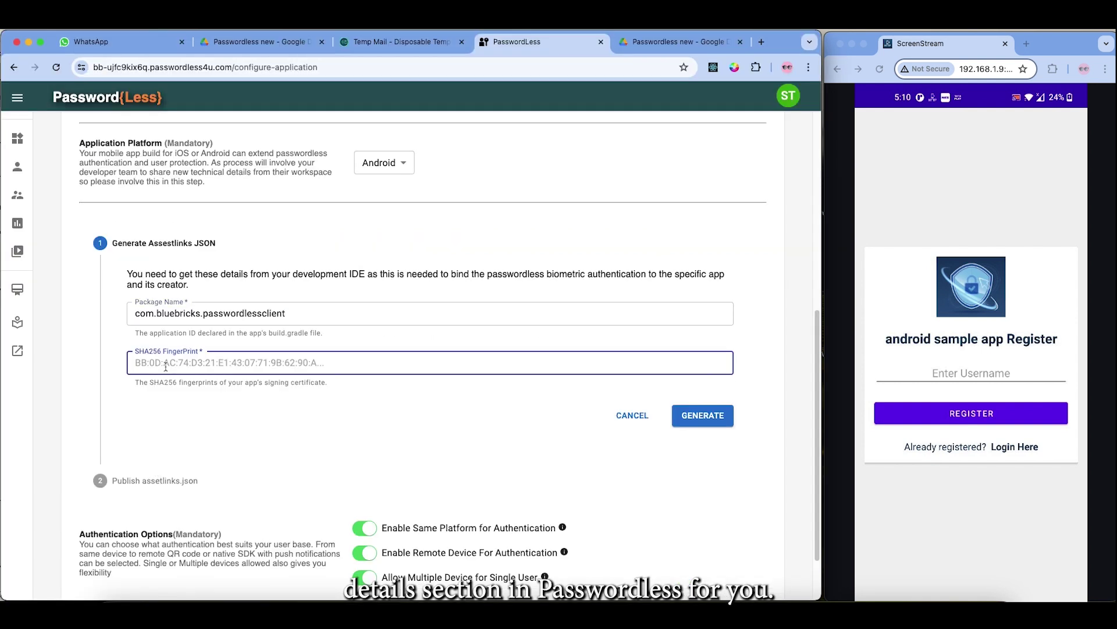
Generate the assetlinks JSON file, complete its publishing stage and save the application configuration.
left_click(703, 418)
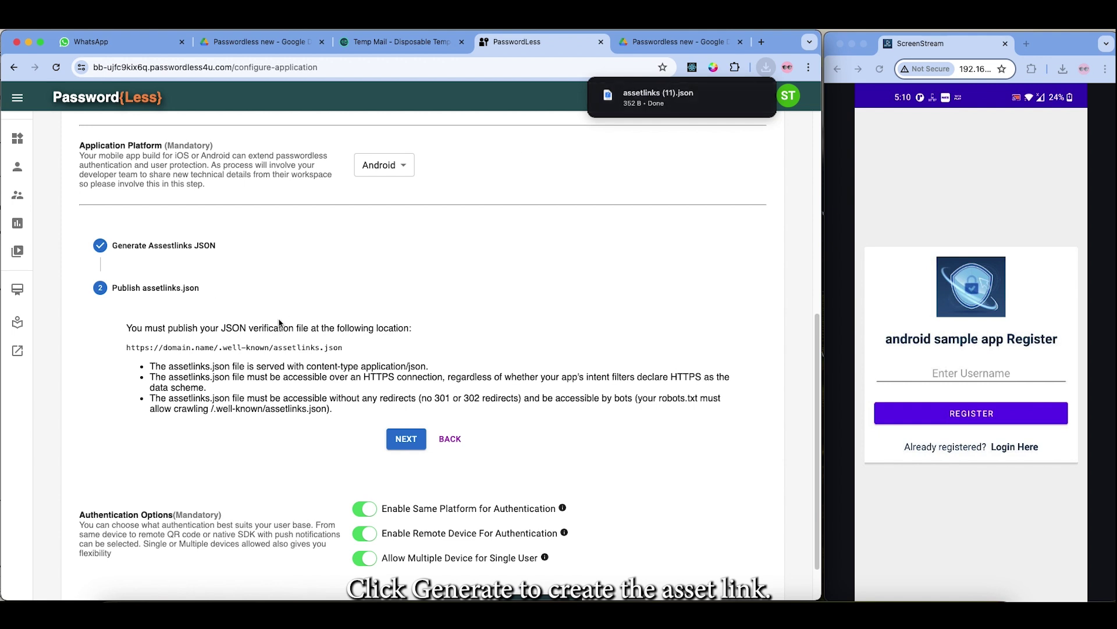
scroll(326, 349, "down", 1)
left_click(406, 388)
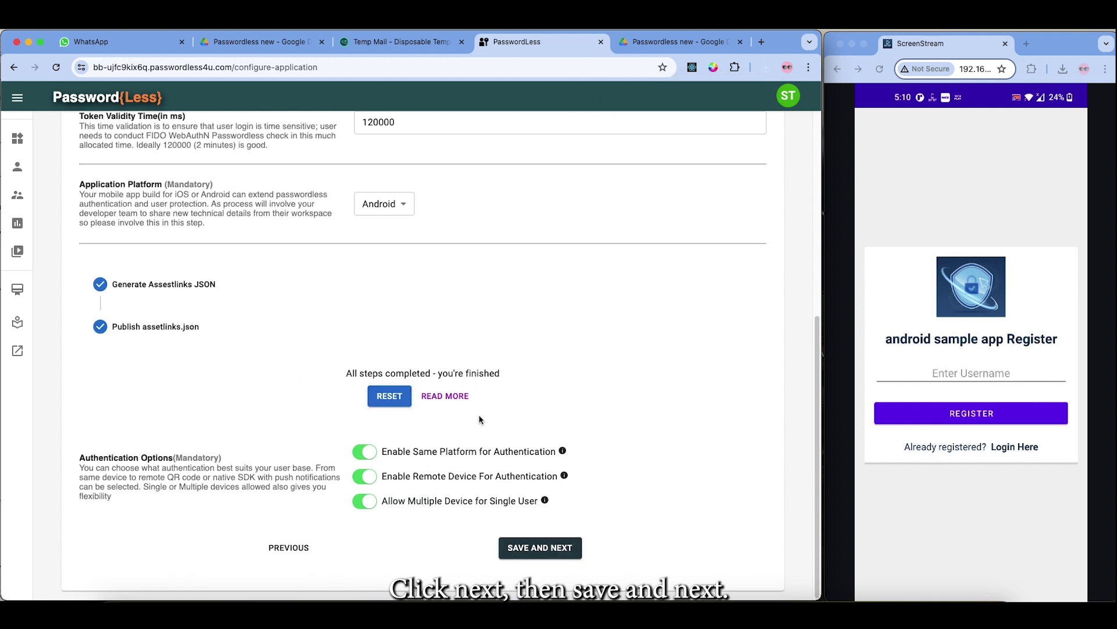
left_click(537, 550)
Locate the generated Client ID in the application's client credentials.
scroll(416, 337, "up", 1)
scroll(416, 337, "up", 3)
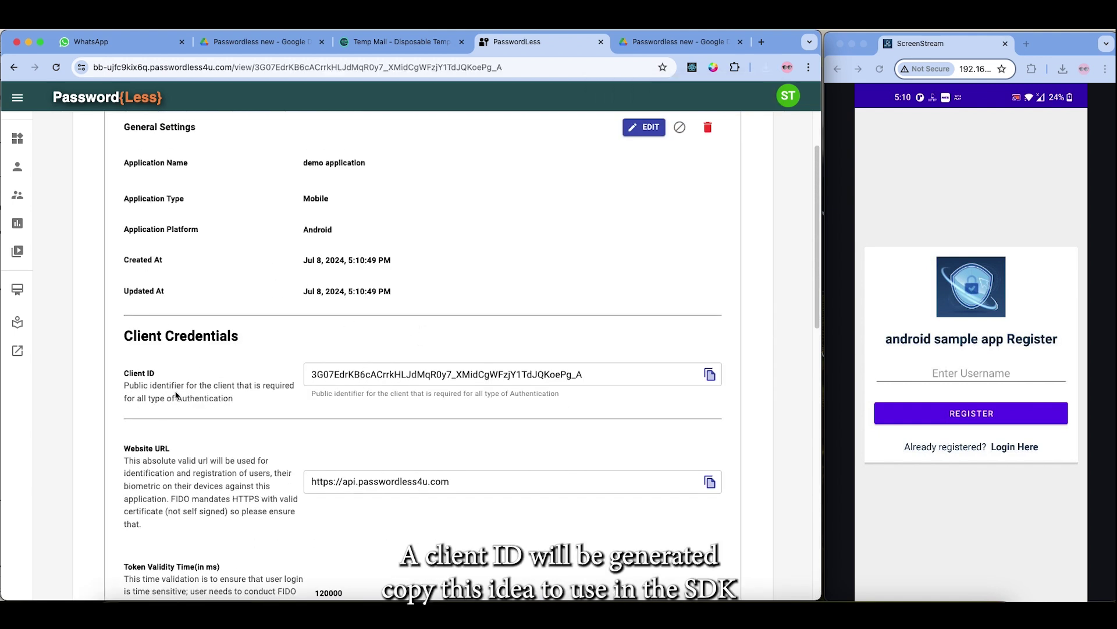
double_click(139, 376)
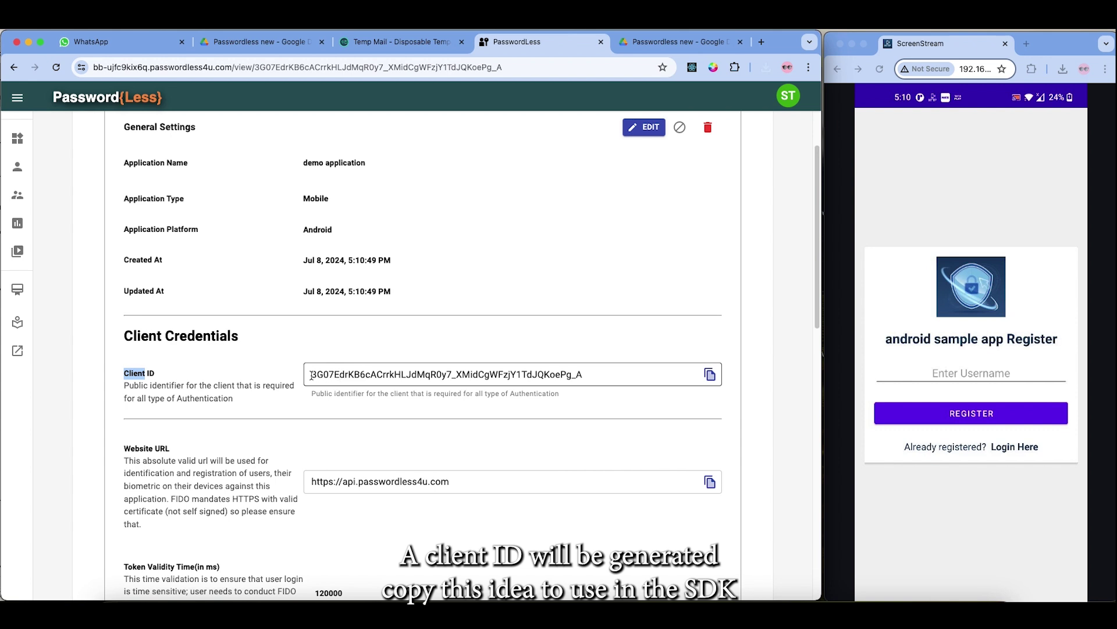
left_click_drag(311, 376, 615, 371)
Switch to Android Studio and examine the Connector class and the connector.init call in RegisterActivity.java.
key("super+Tab")
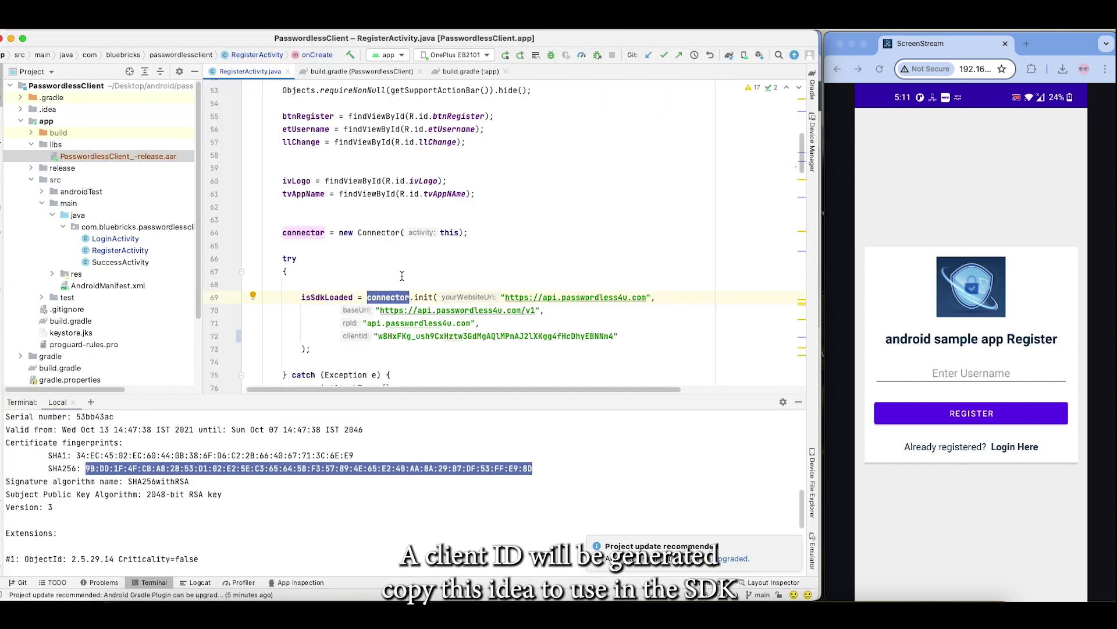
left_click(380, 234, "super")
key("ctrl+Tab")
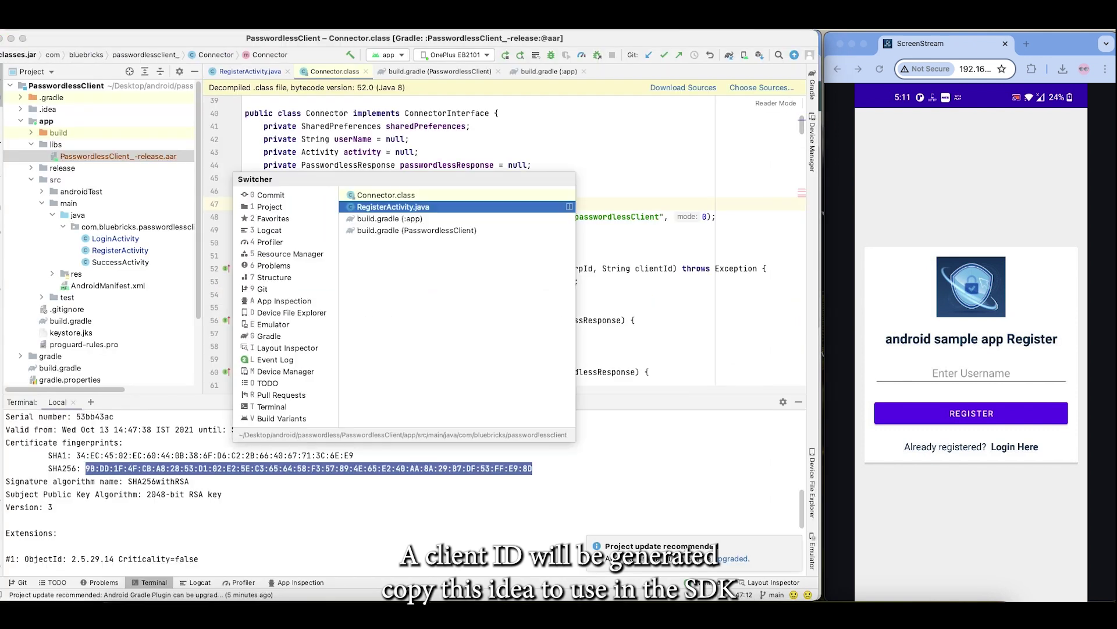
scroll(402, 216, "down", 2)
double_click(423, 263)
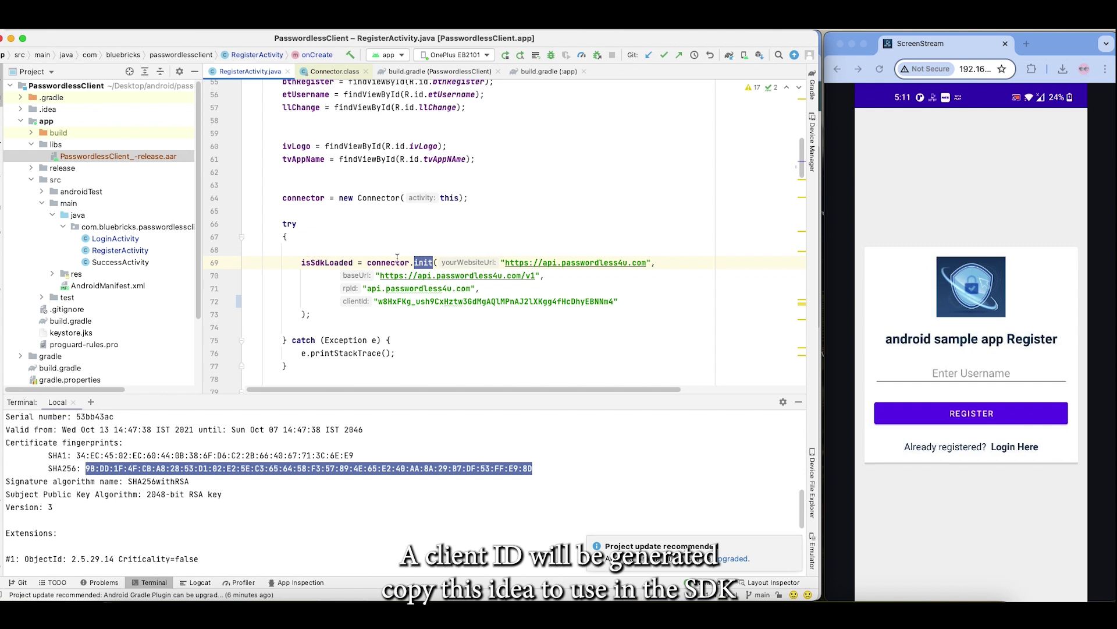
Compare the yourWebsiteUrl argument of connector.init with the Website URL in the browser's application credentials.
scroll(397, 258, "down", 1)
left_click_drag(505, 251, 646, 250)
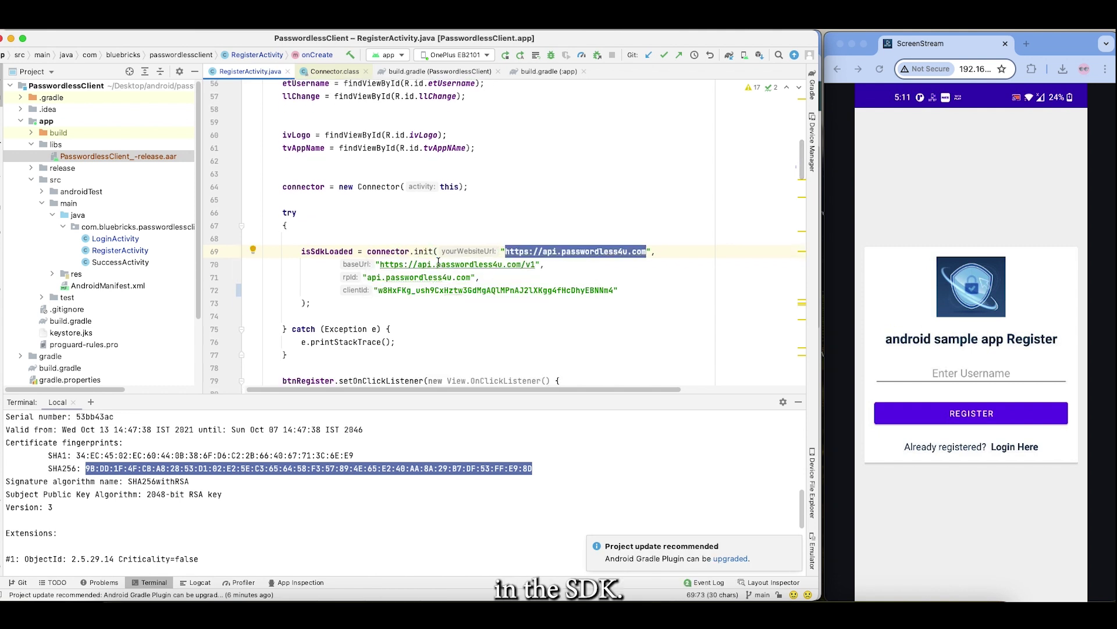
key("super+Tab")
scroll(433, 288, "down", 3)
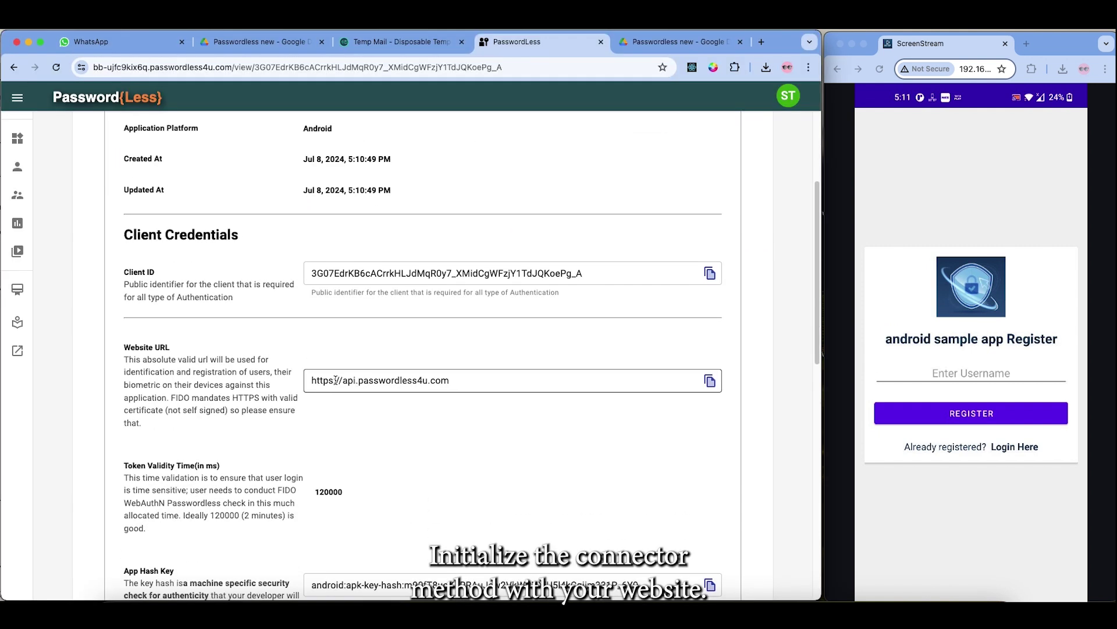
left_click_drag(311, 382, 456, 381)
Compare the baseUrl and rpid arguments in Android Studio with the application's Base URL and Website URL in the browser.
key("super+Tab")
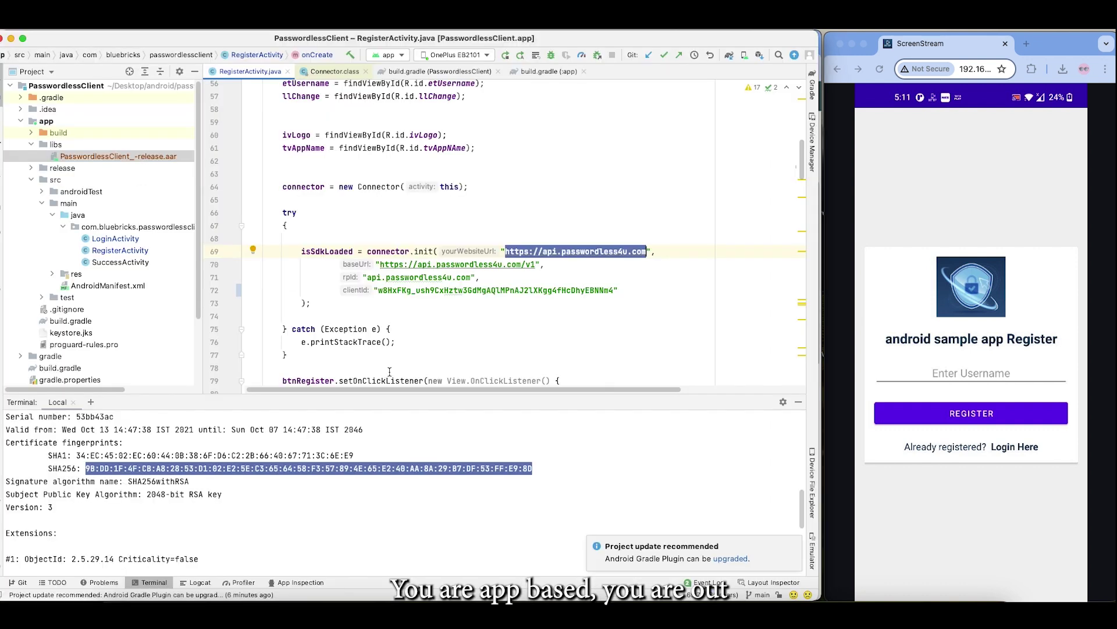
left_click_drag(380, 264, 535, 264)
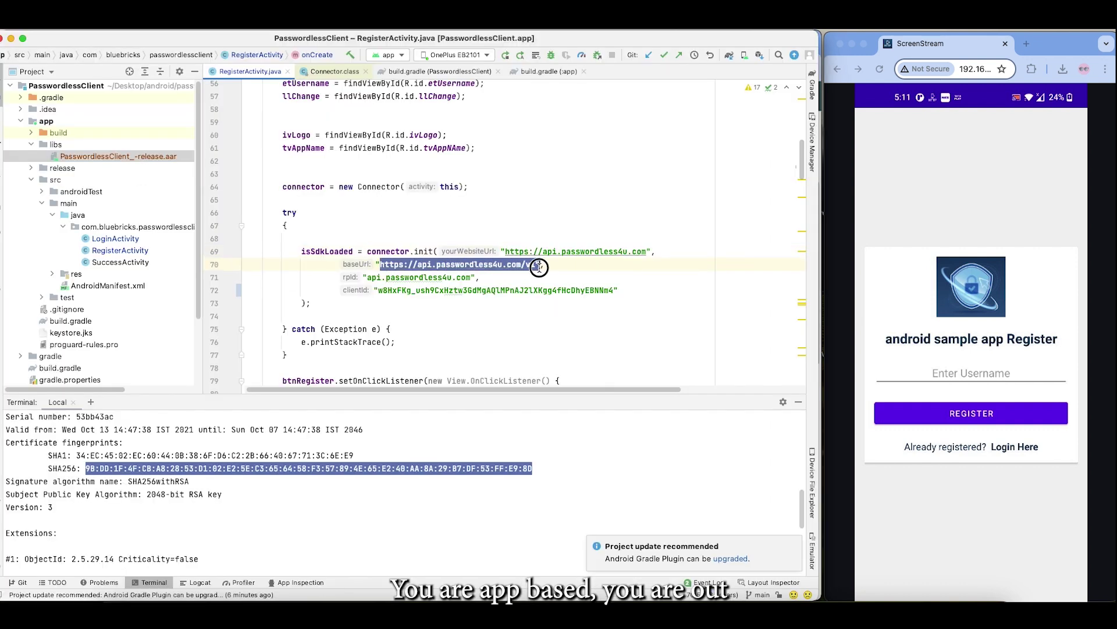
key("super+Tab")
scroll(434, 373, "down", 10)
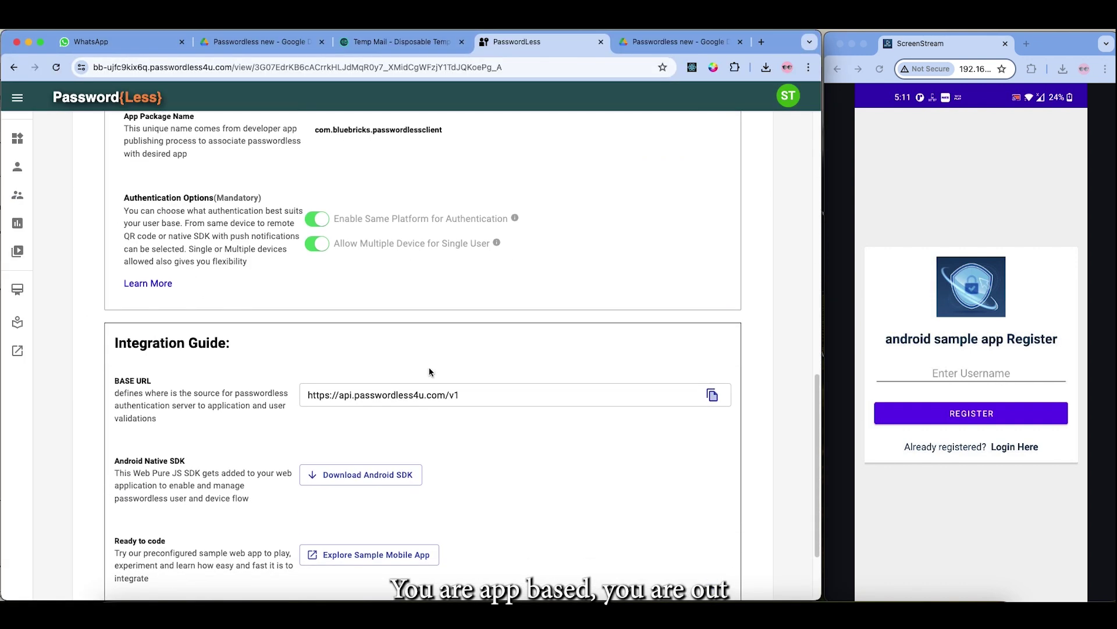
left_click_drag(322, 373, 459, 375)
key("super+Tab")
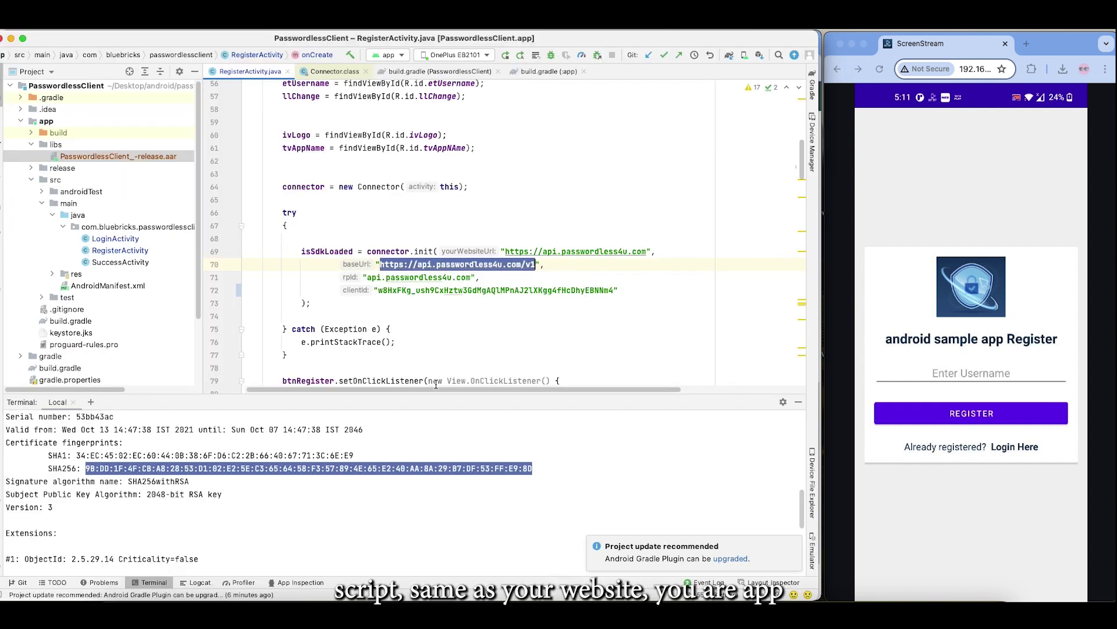
left_click_drag(370, 278, 472, 279)
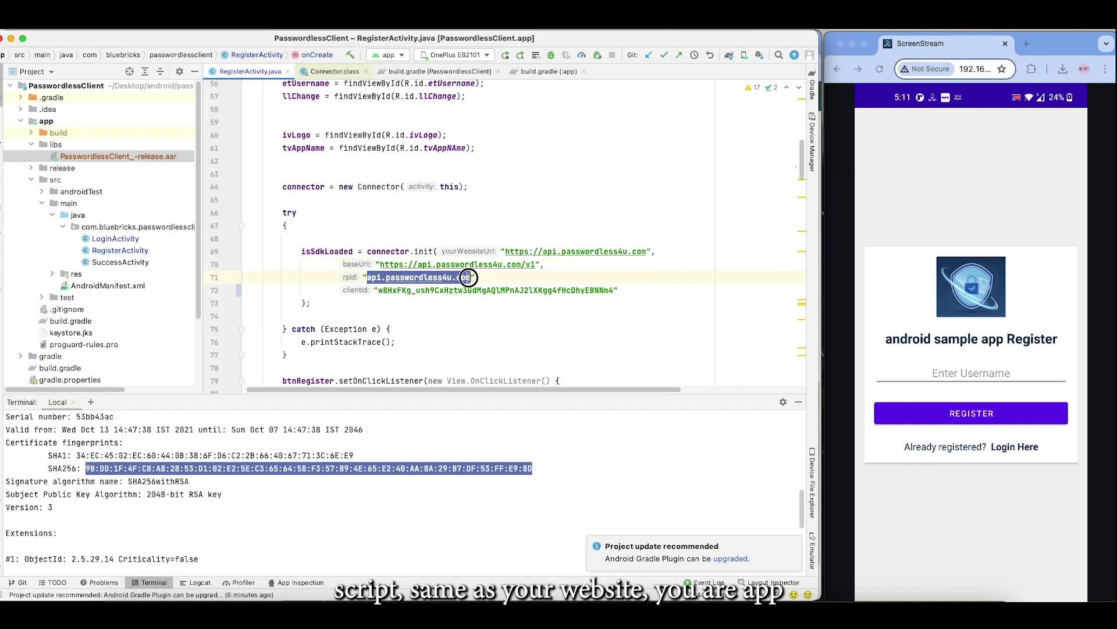
key("super+Tab")
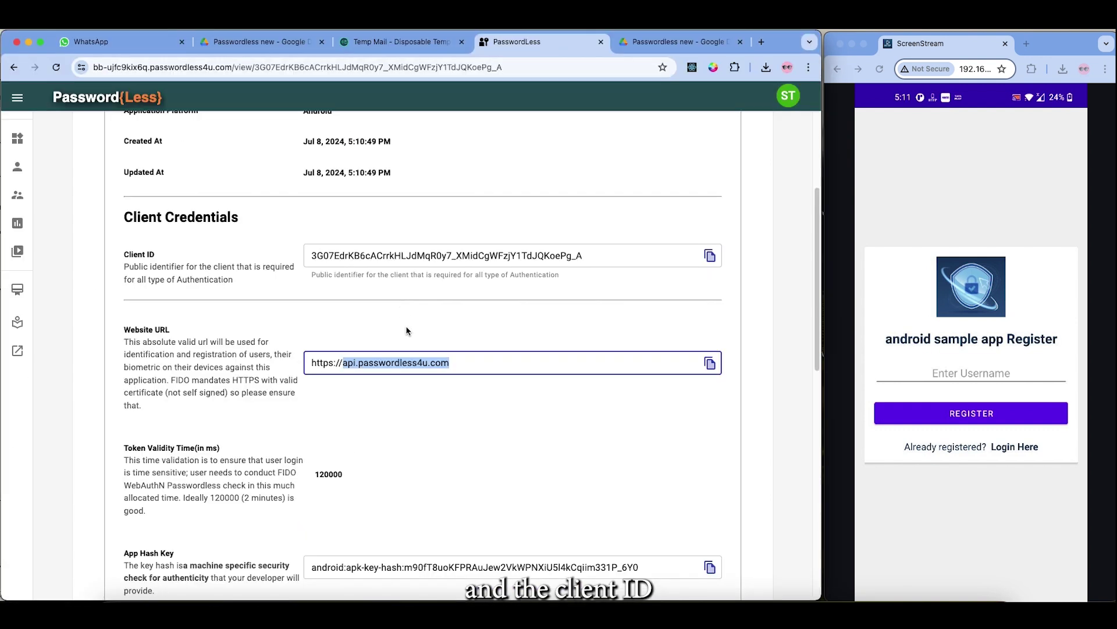
Copy the application's Client ID from its client credentials and switch back to Android Studio.
scroll(378, 296, "up", 1)
left_click(710, 258)
key("super+Tab")
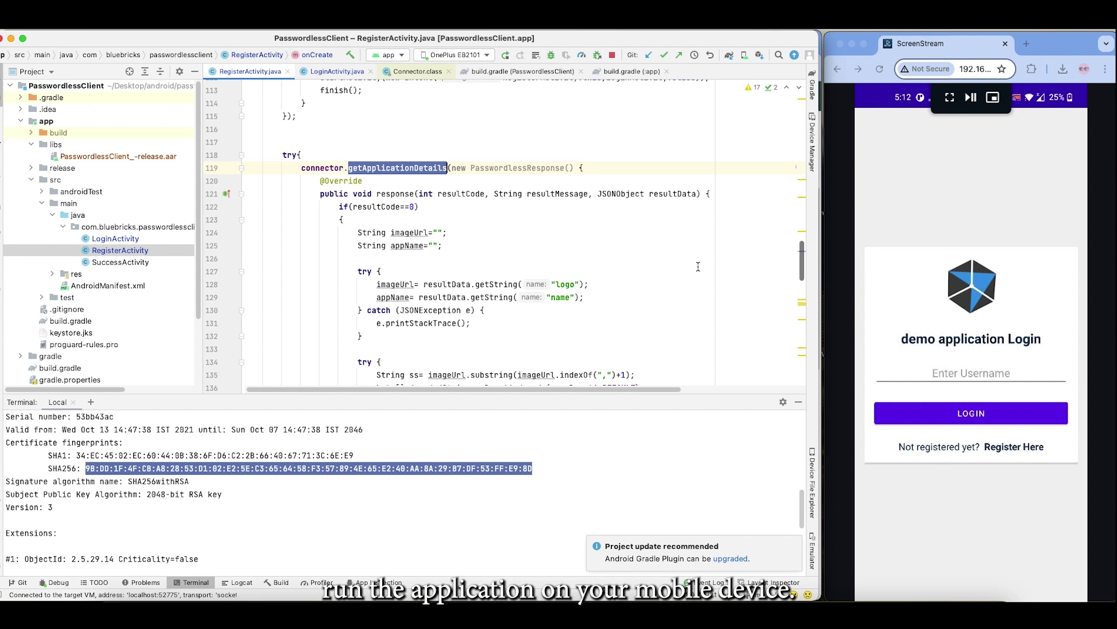
Compare the application name and logo in the Passwordless console with those in the mobile app.
key("super+Tab")
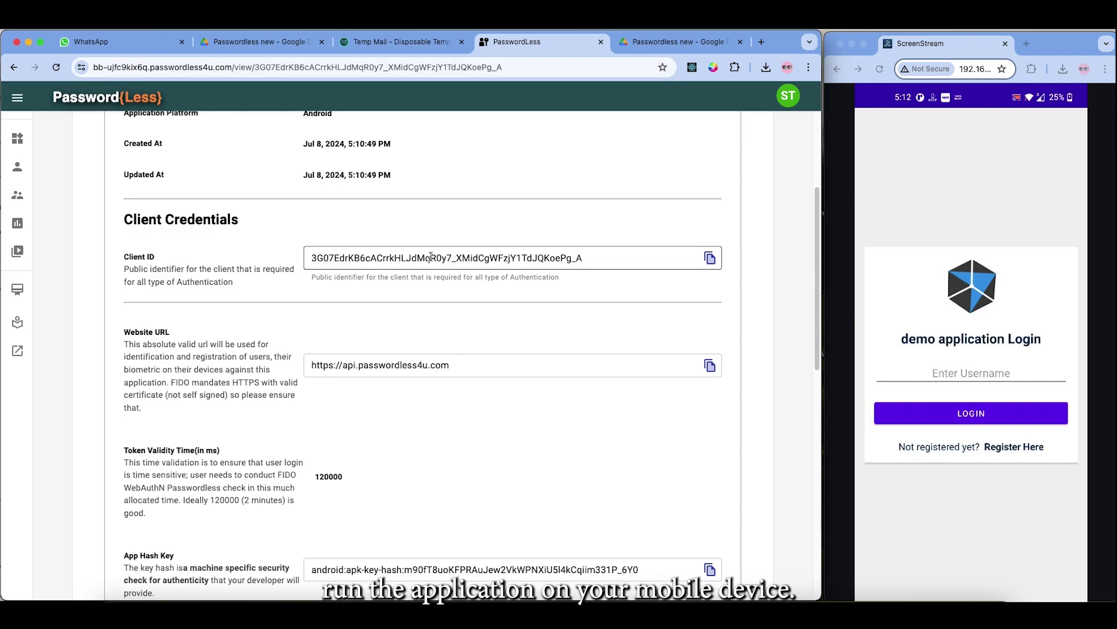
scroll(197, 206, "up", 5)
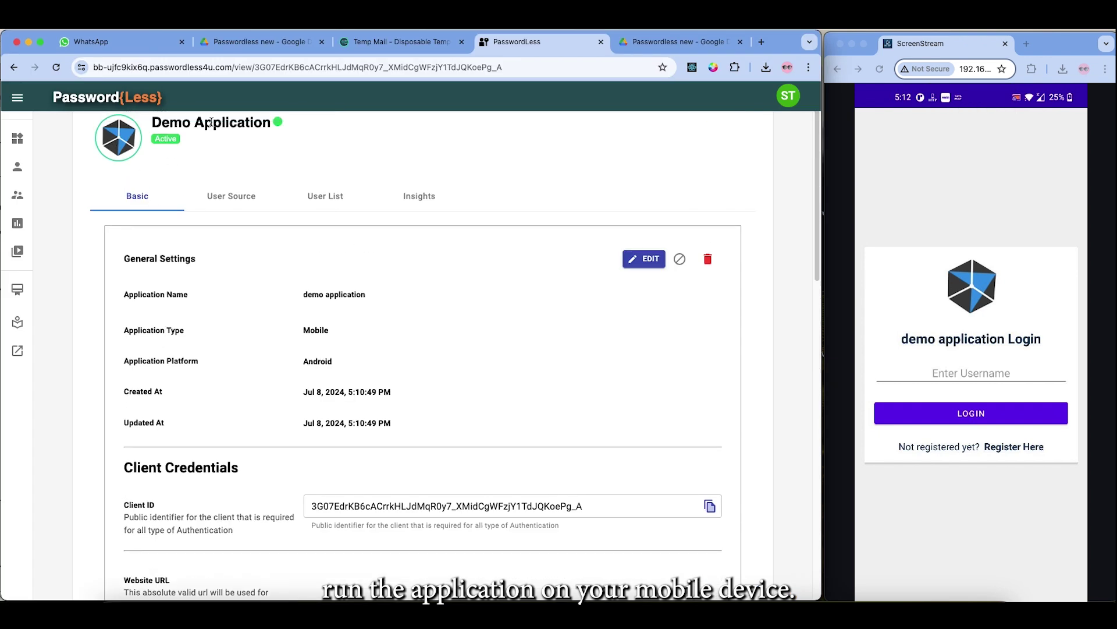
key("super+Tab")
left_click(977, 342)
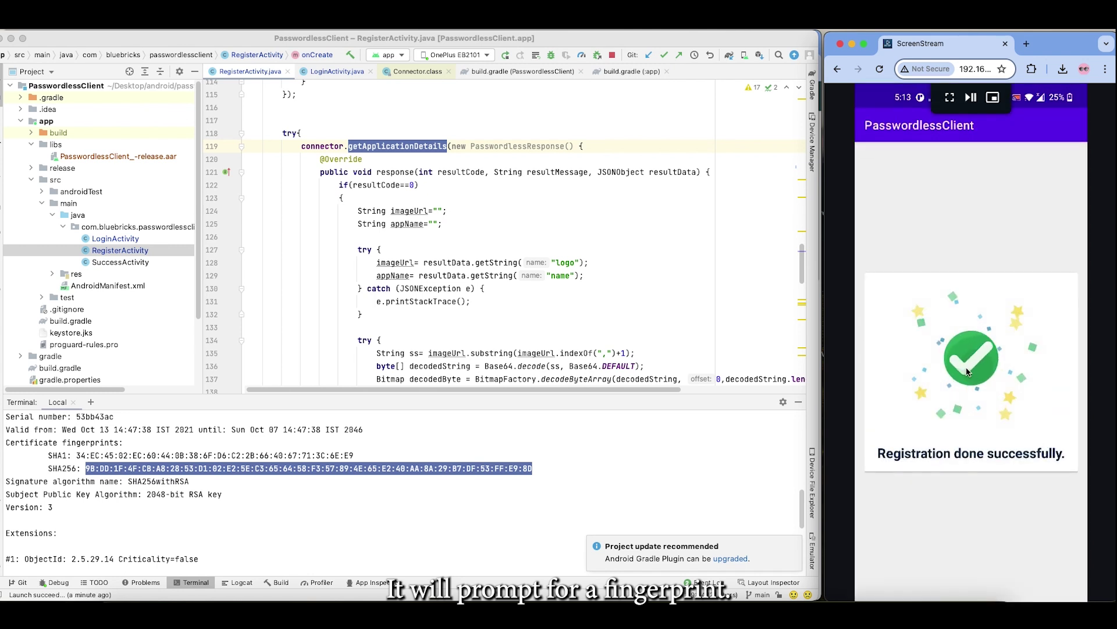
Return to the Passwordless console in the browser, open the demo application's user list and highlight the registered user's name.
left_click(291, 595)
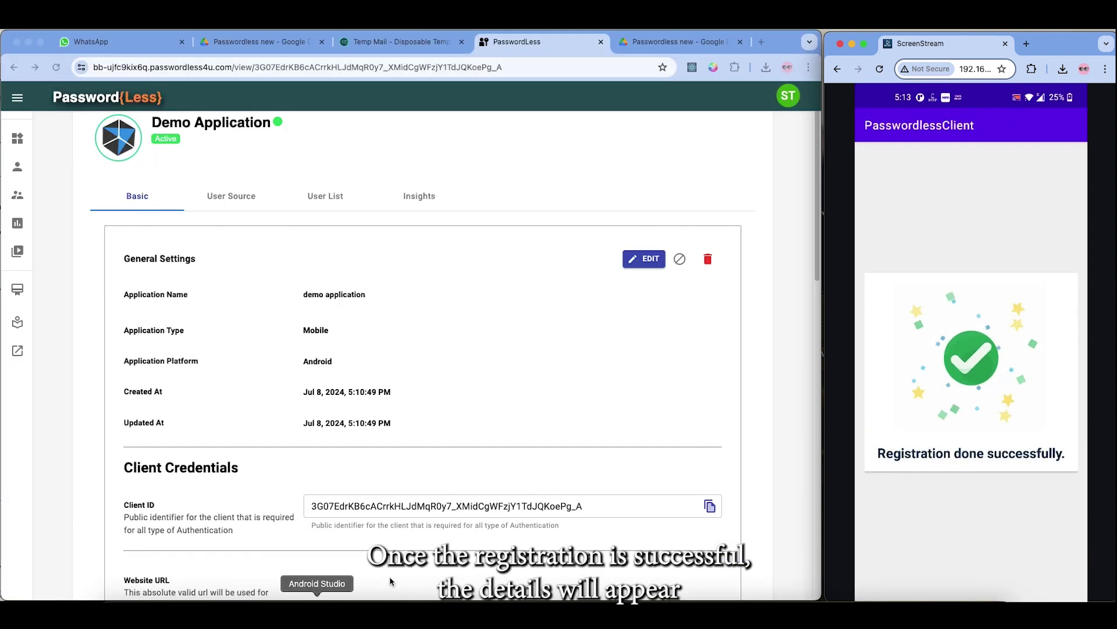
left_click(324, 198)
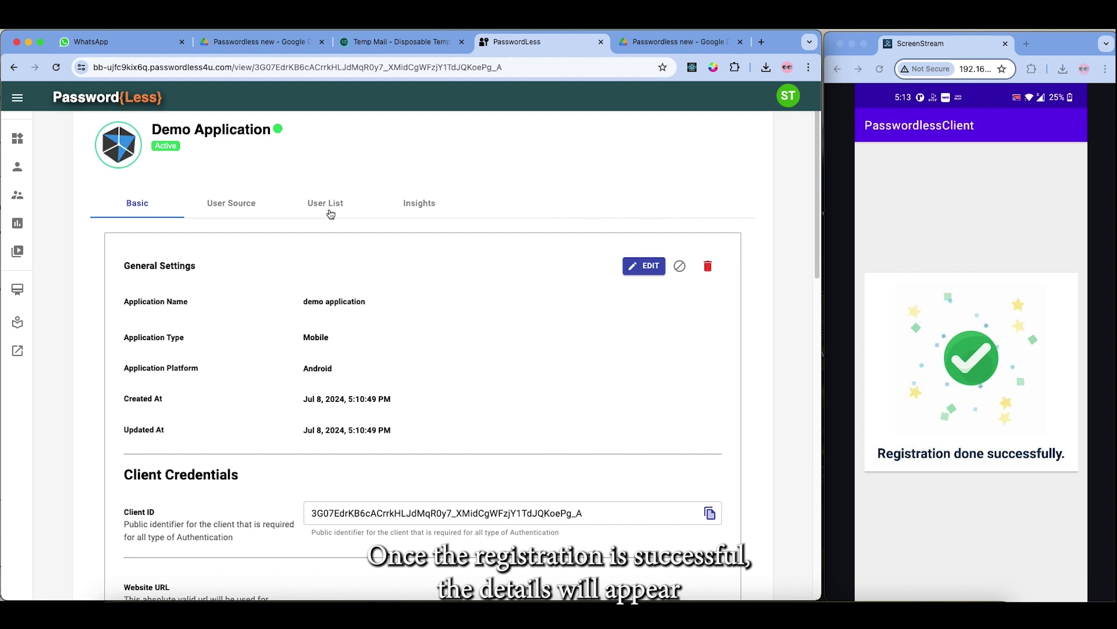
left_click(325, 205)
scroll(243, 327, "down", 2)
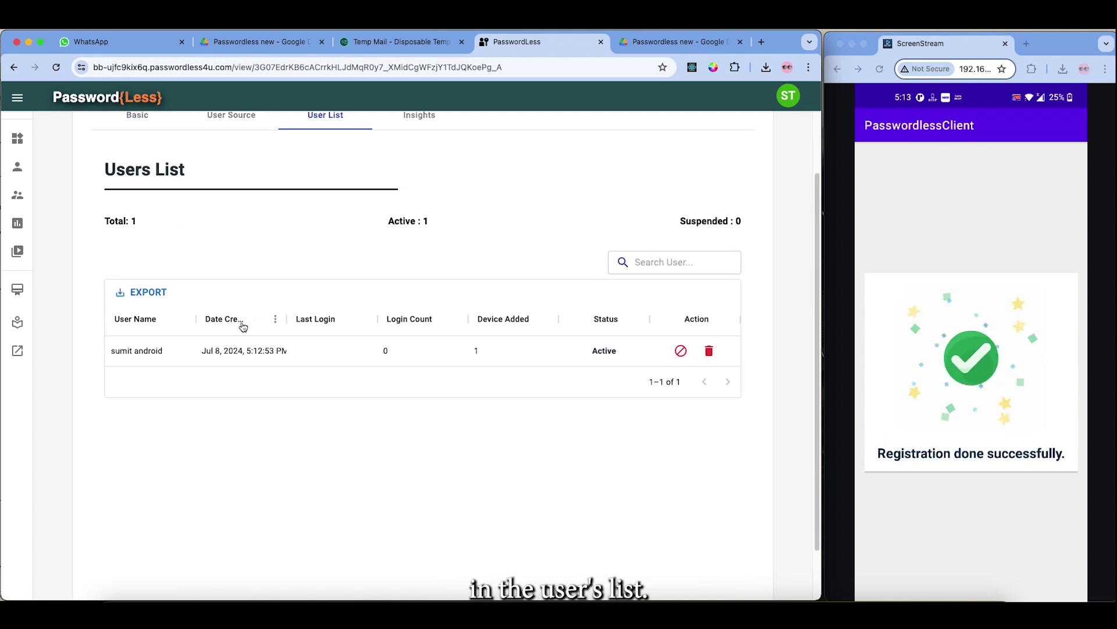
left_click_drag(111, 350, 166, 349)
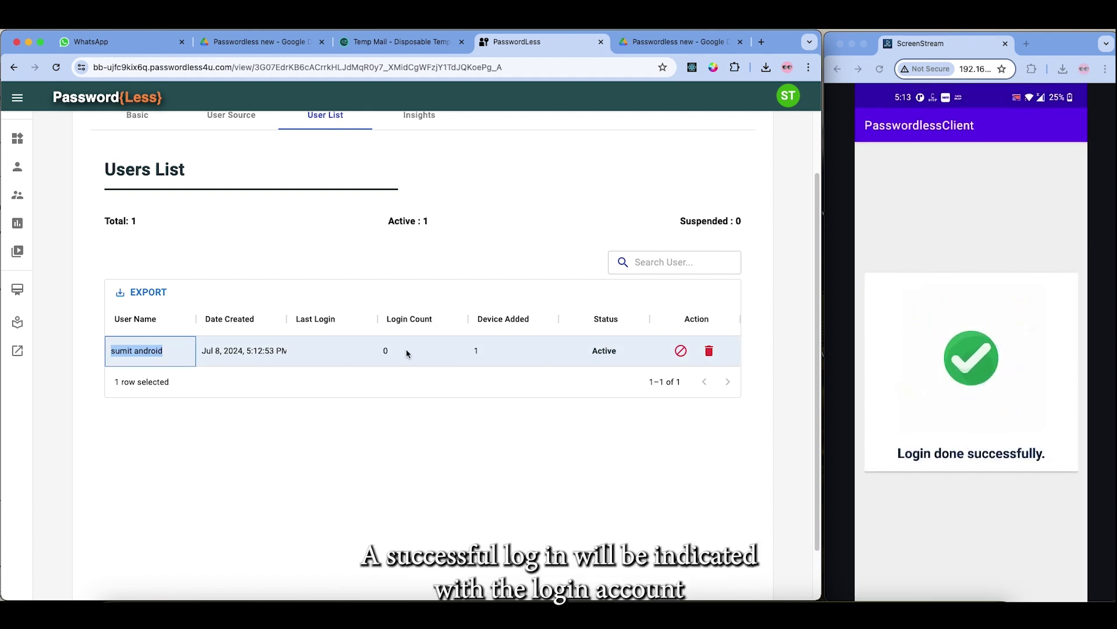
Reload the demo application's user list and check the registered user's last login, login count and added devices.
left_click(259, 121)
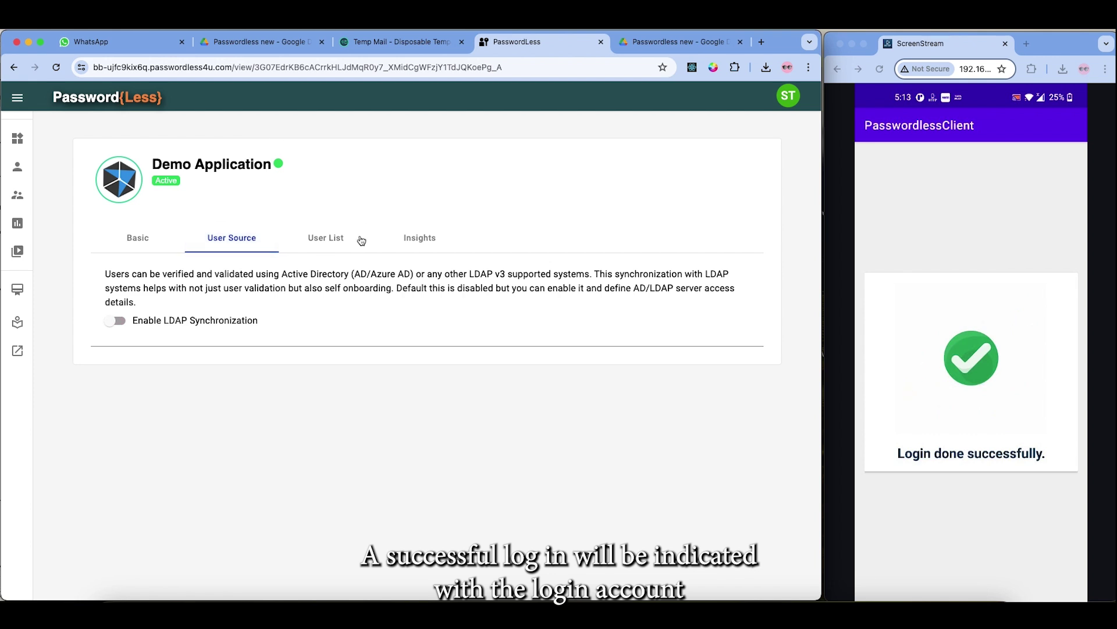
left_click(349, 239)
left_click_drag(383, 470, 397, 474)
left_click(482, 477)
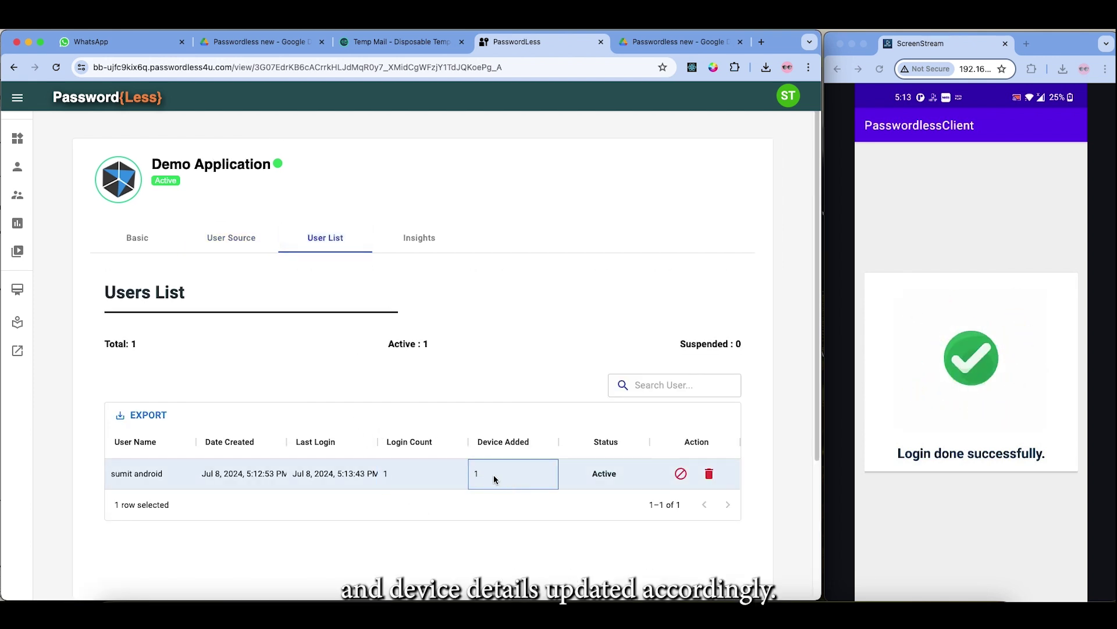
scroll(382, 344, "down", 2)
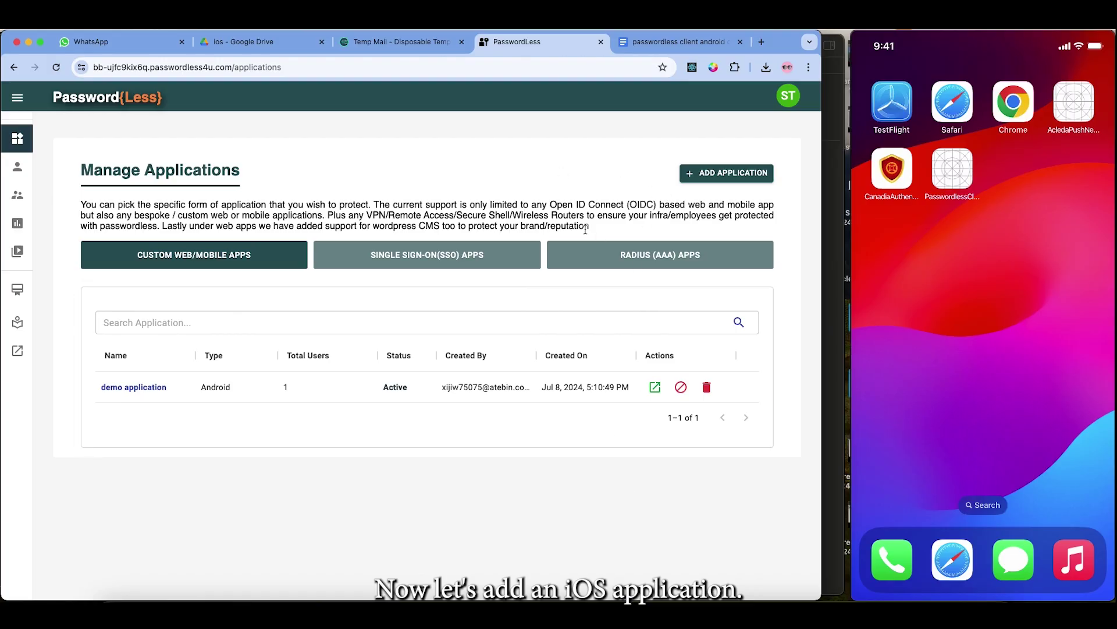
Start creating a new Mobile (iOS/Android) application and name it "ios demo".
left_click(738, 176)
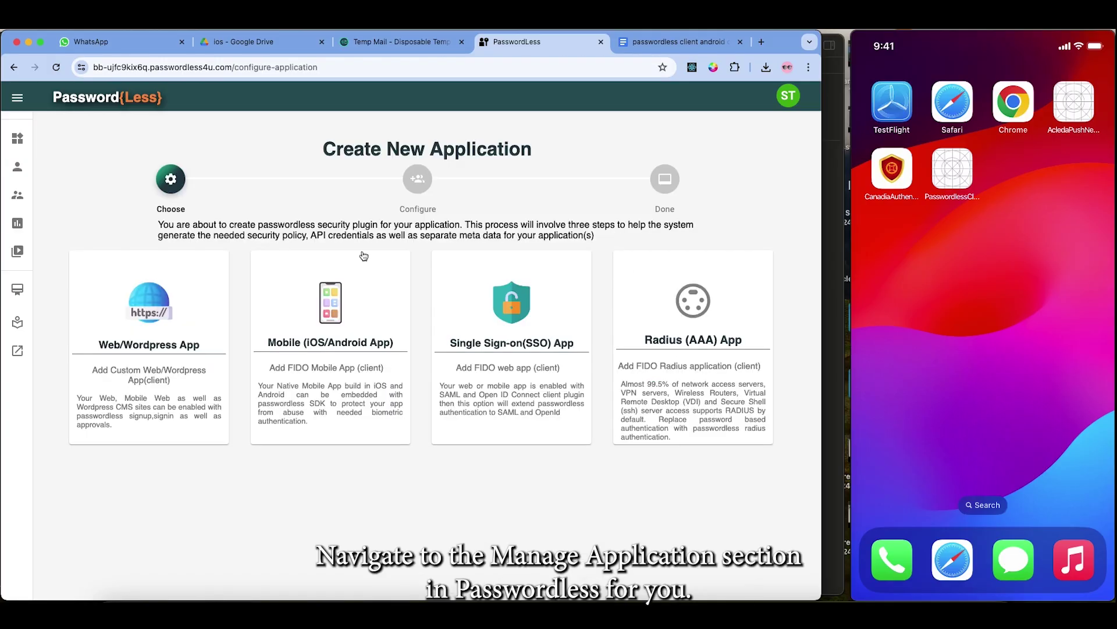
left_click(311, 346)
left_click(405, 317)
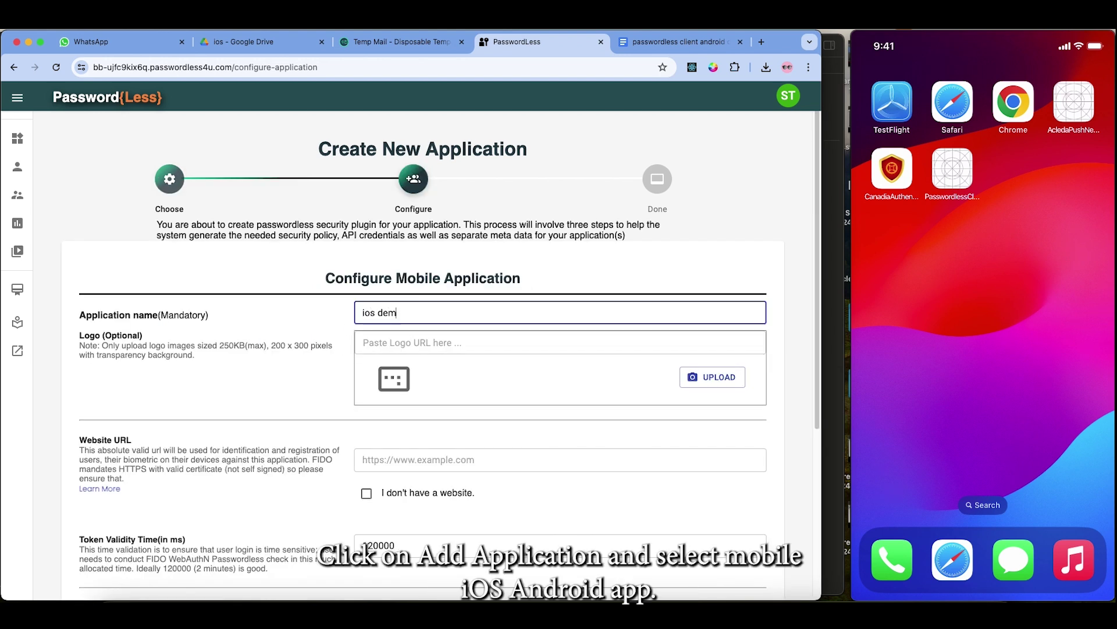
Upload the blue and black cube image as the ios demo application's logo.
left_click(711, 379)
scroll(554, 374, "down", 10)
left_click(297, 324)
left_click(613, 428)
Mark the ios demo application as having no website so the default website URL is used.
scroll(388, 333, "down", 3)
left_click(382, 309)
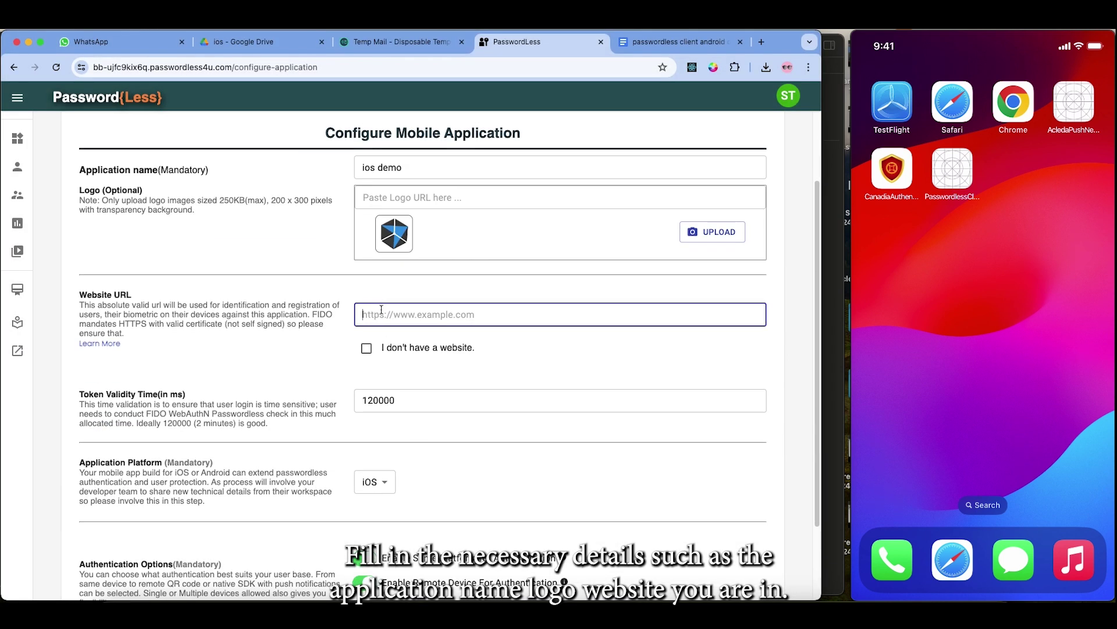
left_click(367, 348)
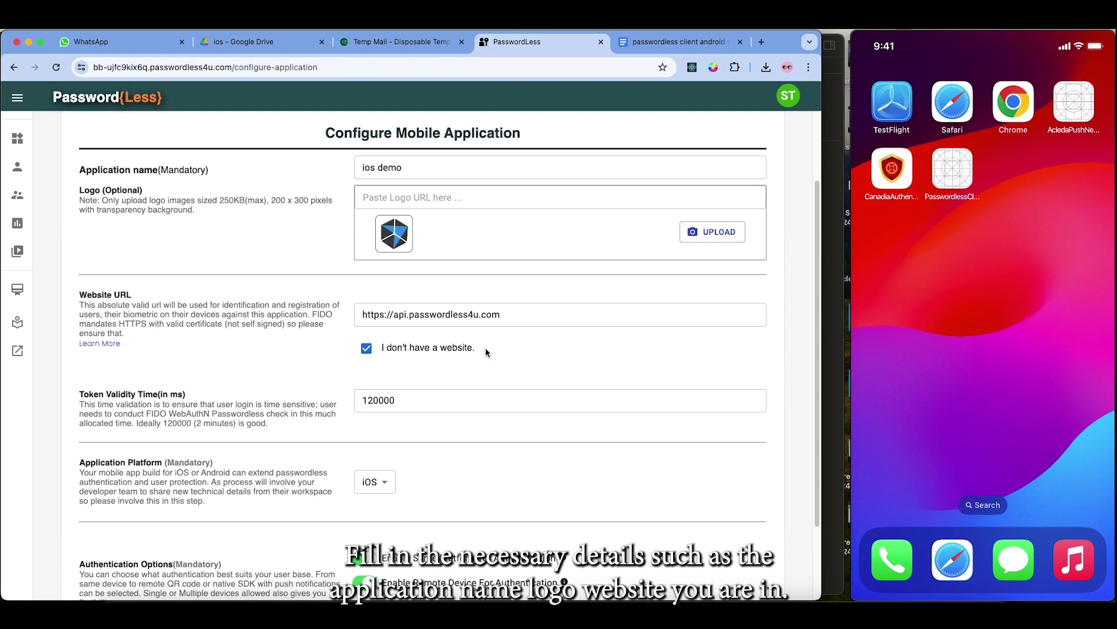
Choose iOS as the application platform and save the new application's configuration.
scroll(407, 361, "down", 4)
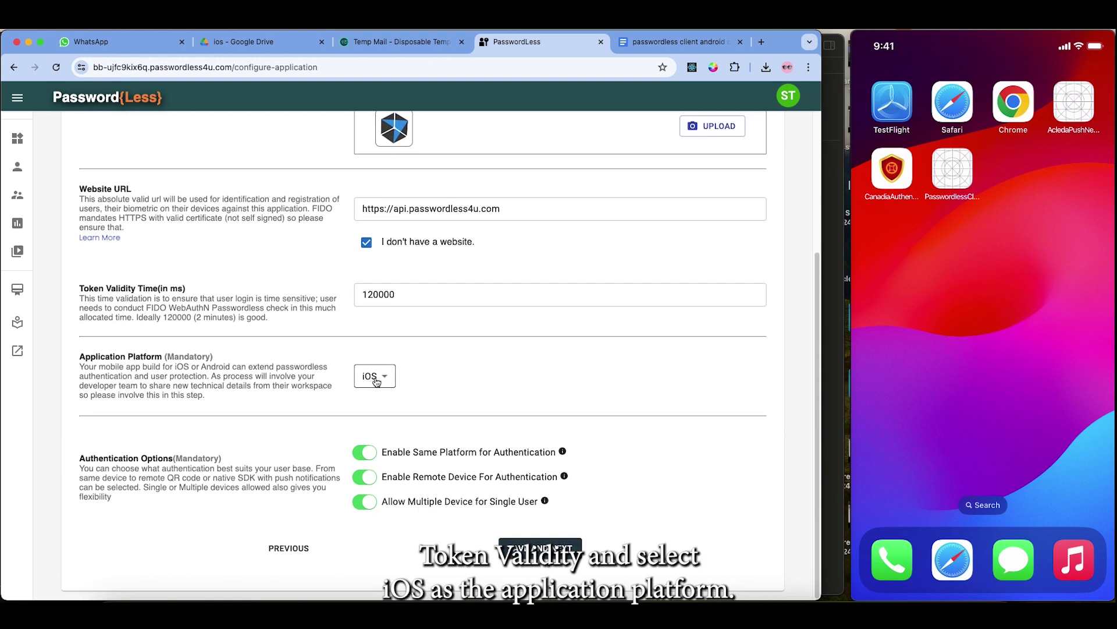
left_click(380, 378)
left_click(368, 377)
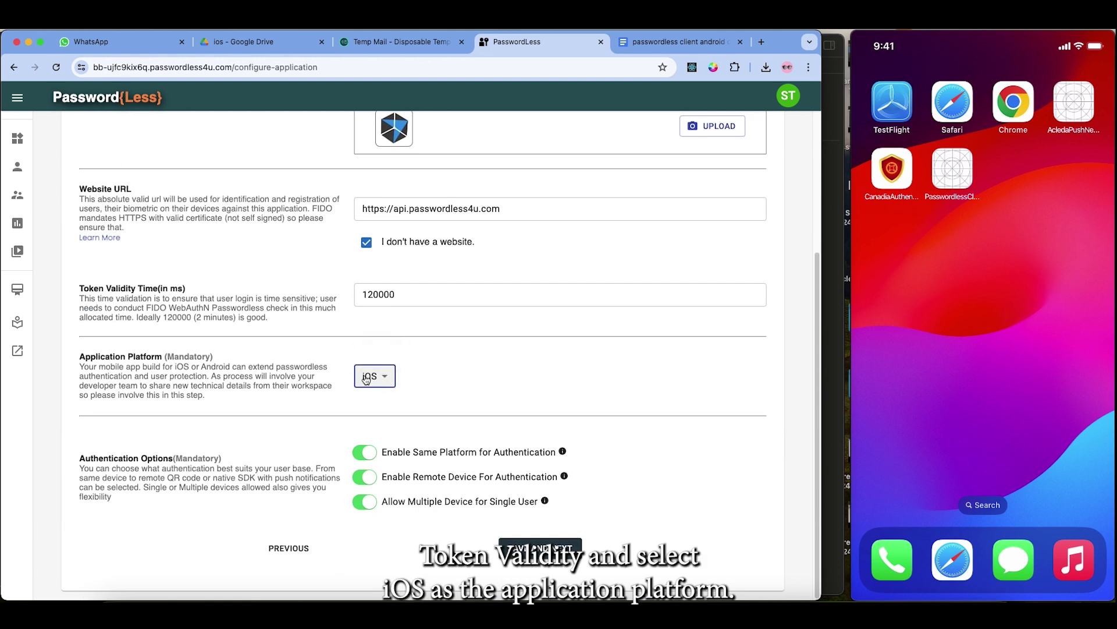
left_click(540, 548)
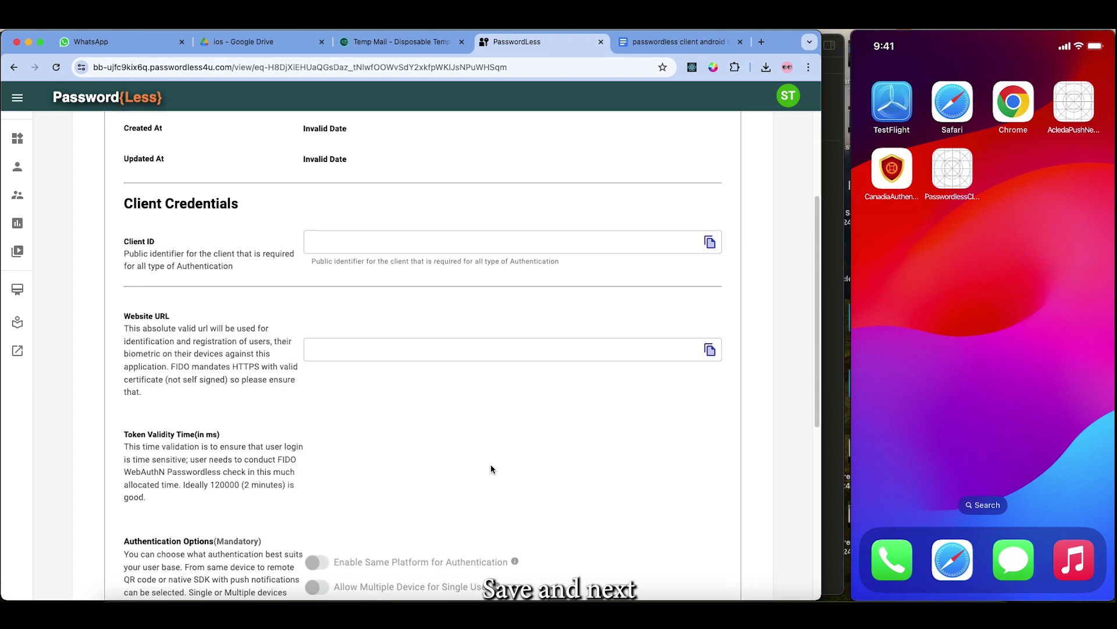
Review the ios demo application's client ID, website URL and the base URL in its integration guide.
scroll(524, 366, "up", 4)
scroll(513, 395, "down", 5)
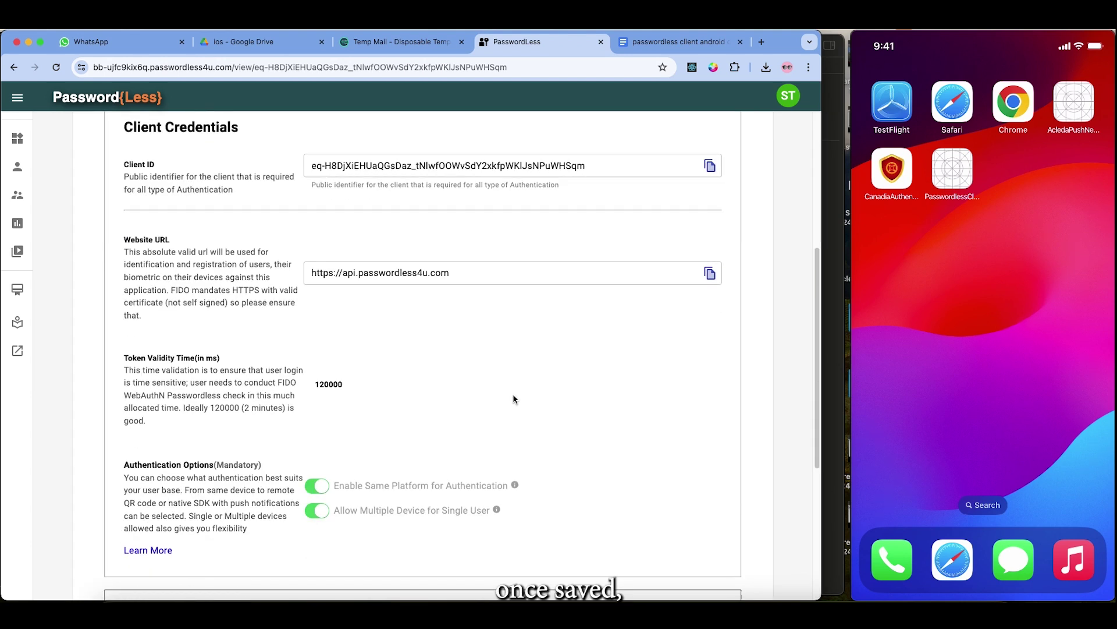
double_click(387, 274)
scroll(481, 364, "down", 5)
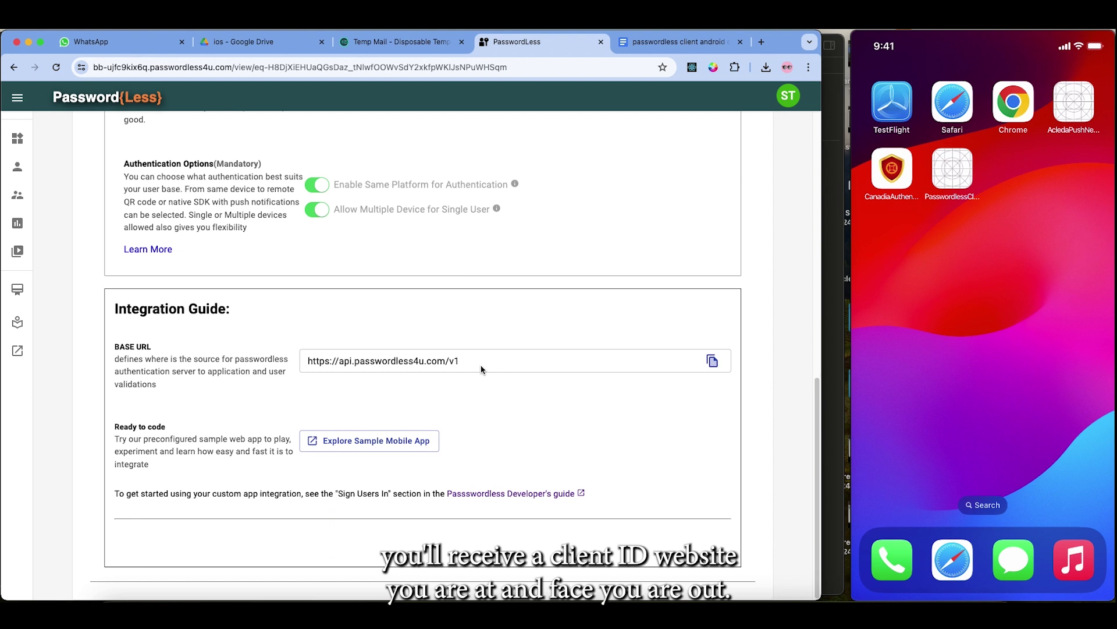
double_click(355, 361)
scroll(483, 356, "up", 6)
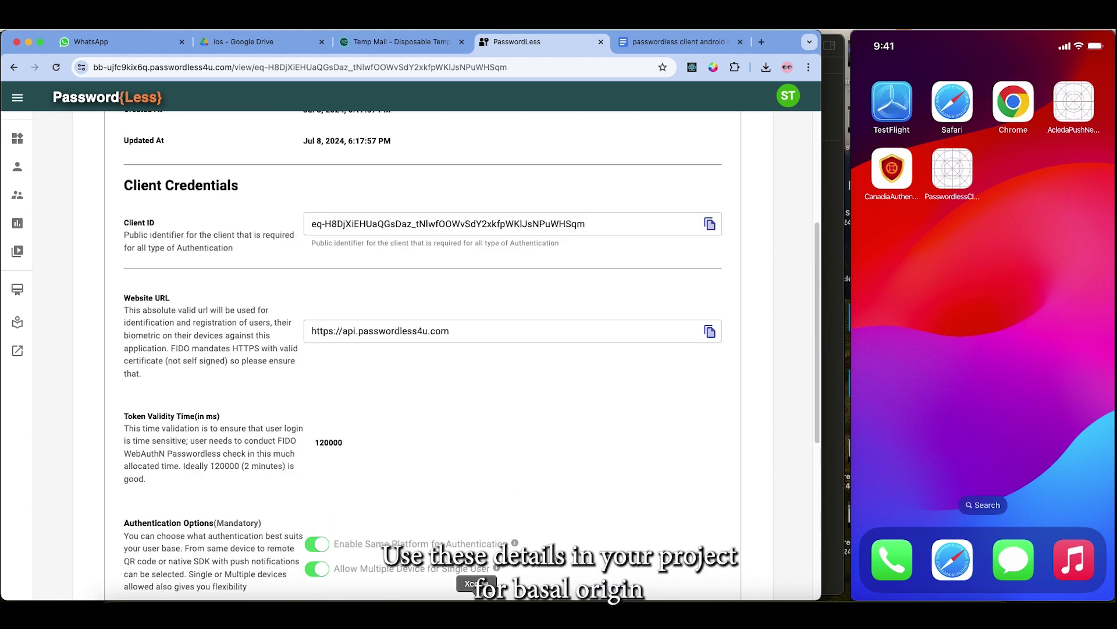
Switch to Xcode and highlight the baseUrl and clientID variables in RegisterAuthenticateVC.
key("super+Tab")
left_click(234, 322)
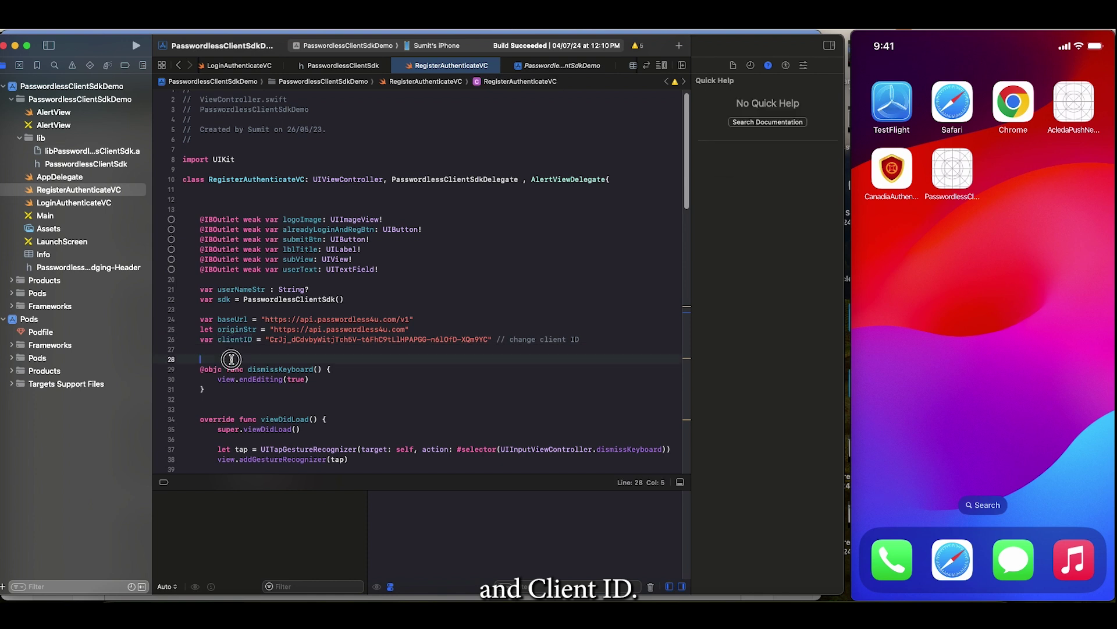
double_click(239, 321)
double_click(234, 339)
Replace the clientID value in Xcode's LoginAuthenticateVC with the ios demo Client ID copied from the Passwordless console, and run the app.
key("super+Tab")
scroll(440, 325, "up", 4)
left_click(709, 400)
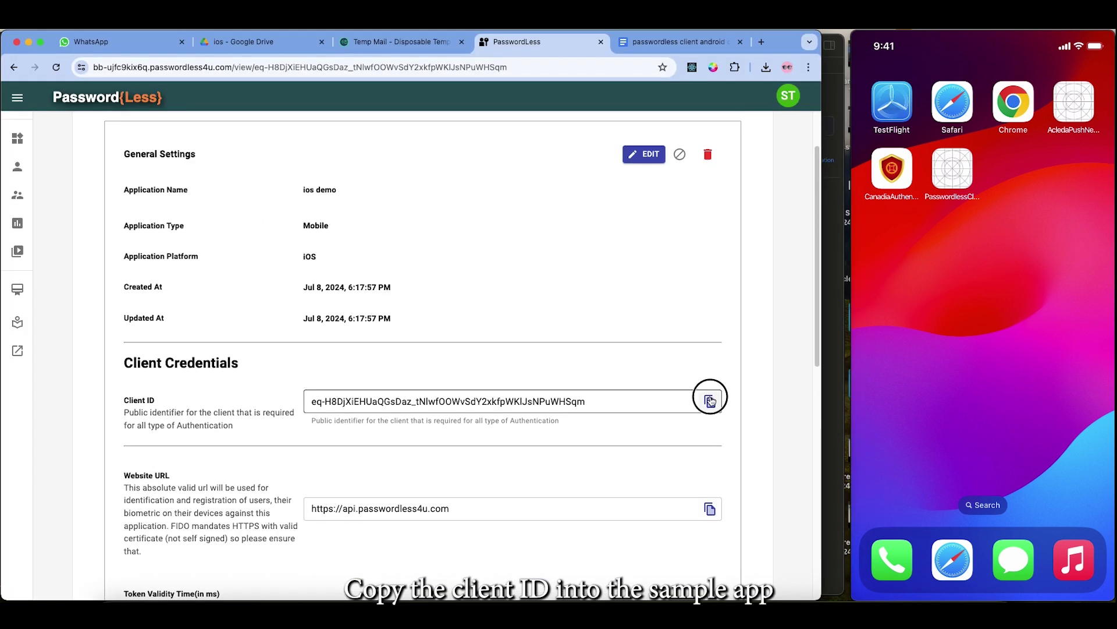
key("super+Tab")
left_click_drag(270, 232, 489, 231)
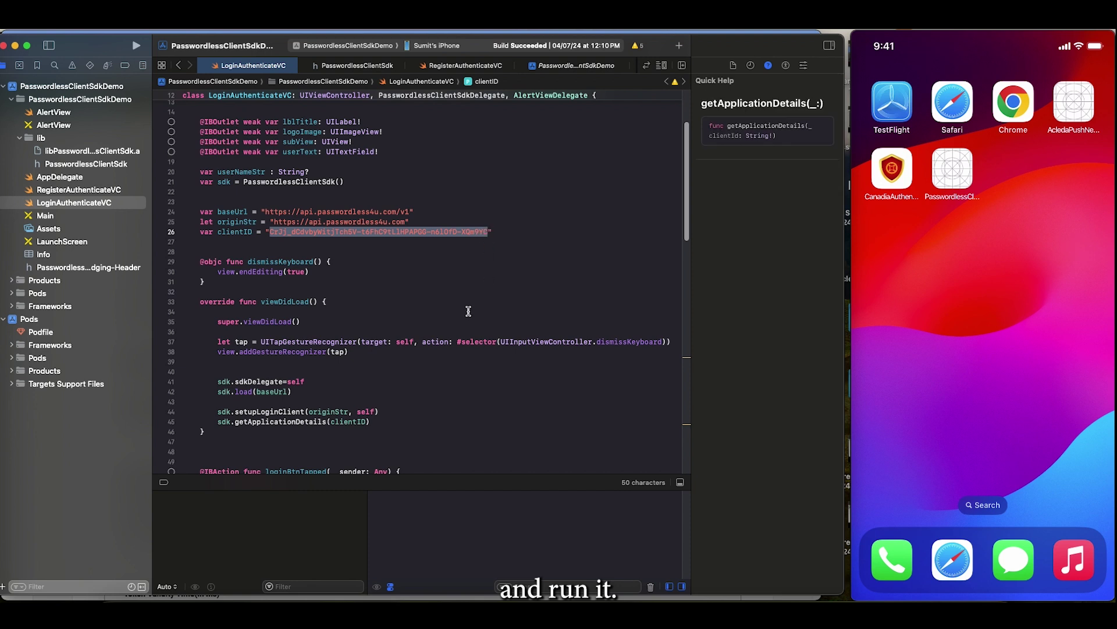
key("super+v")
left_click(136, 46)
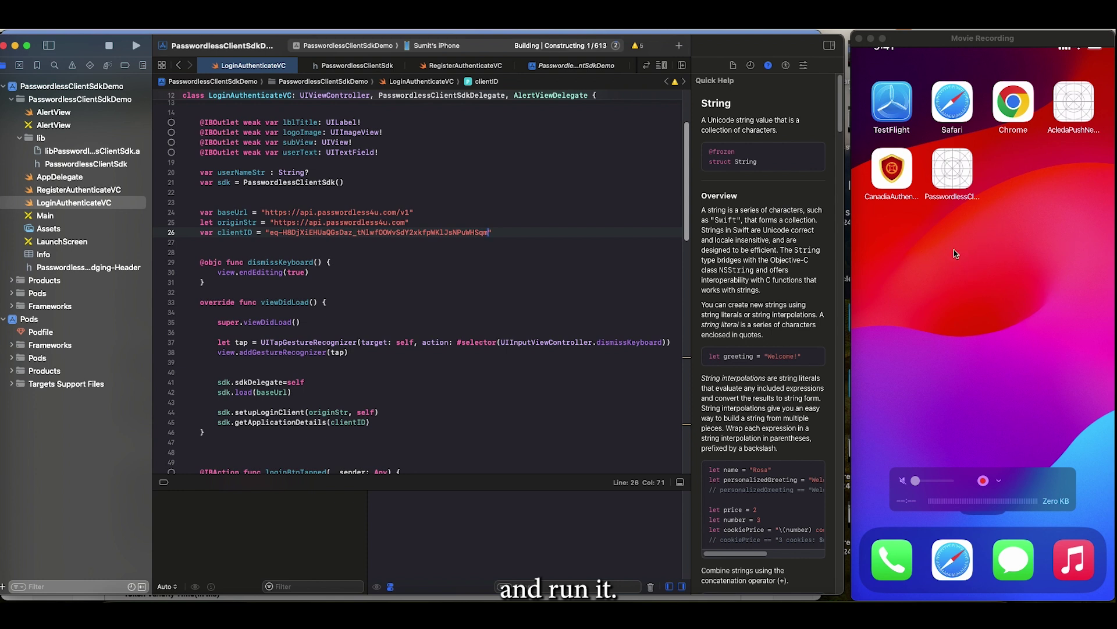
View the two Passwordless SDK files in the lib folder and open the project's Info property list.
left_click(297, 254)
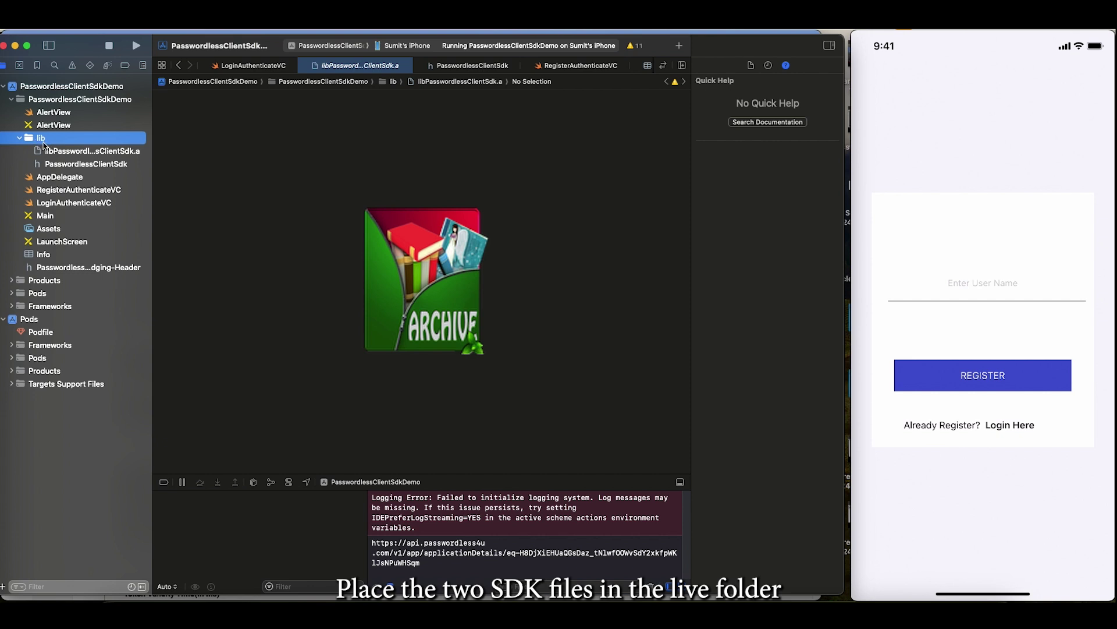
left_click(76, 164)
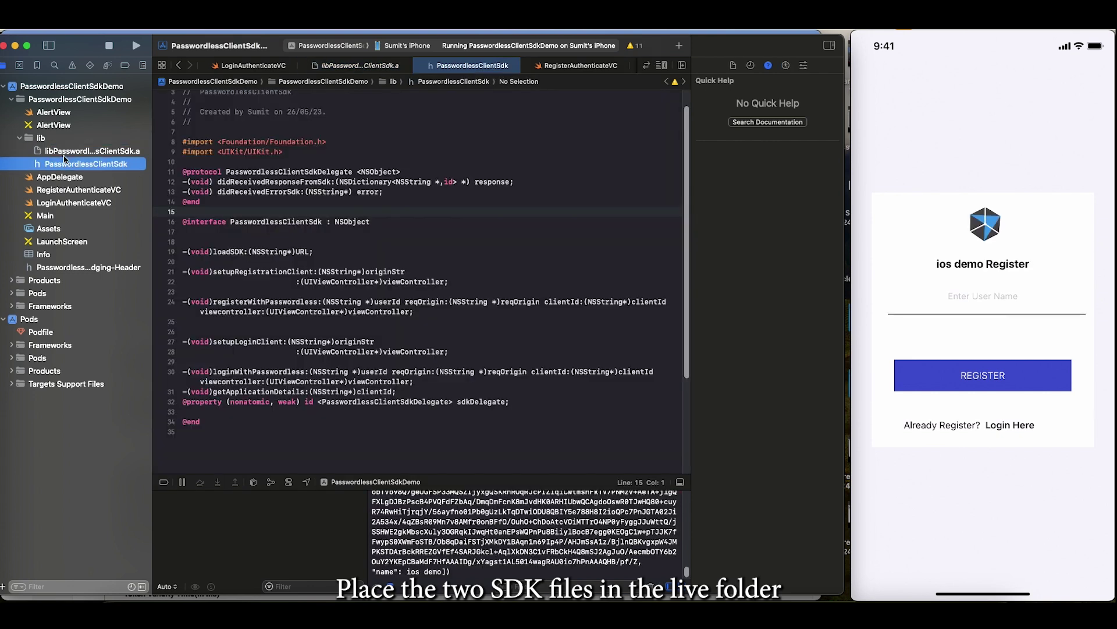
left_click(42, 257)
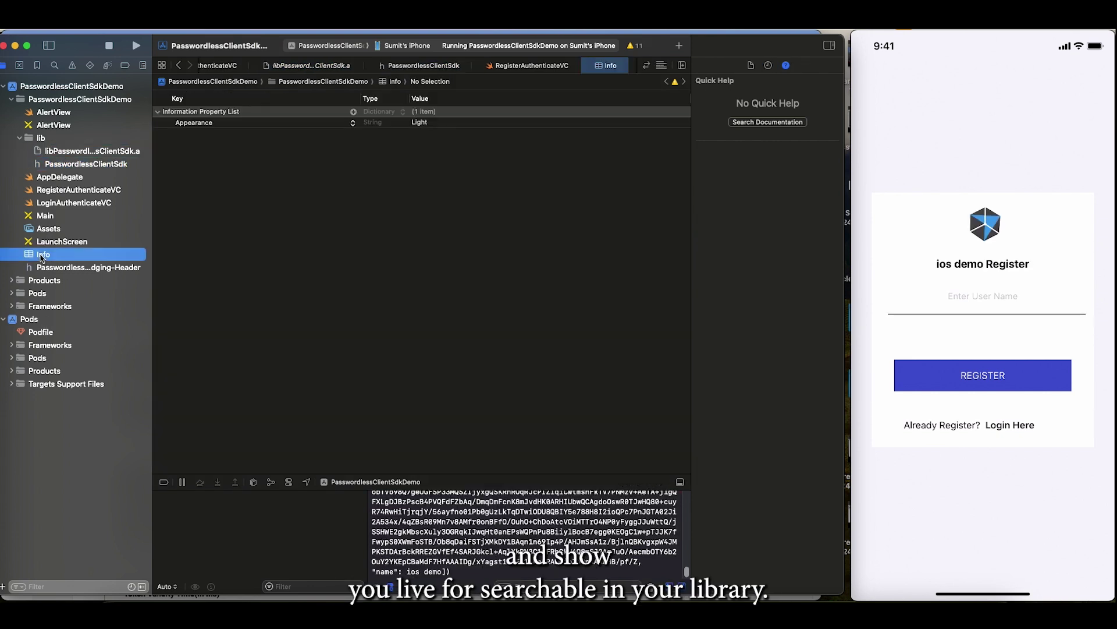
Search the project's build settings for "library se" and inspect the lib folder entry under Library Search Paths.
left_click(70, 86)
left_click(472, 98)
type("librarys")
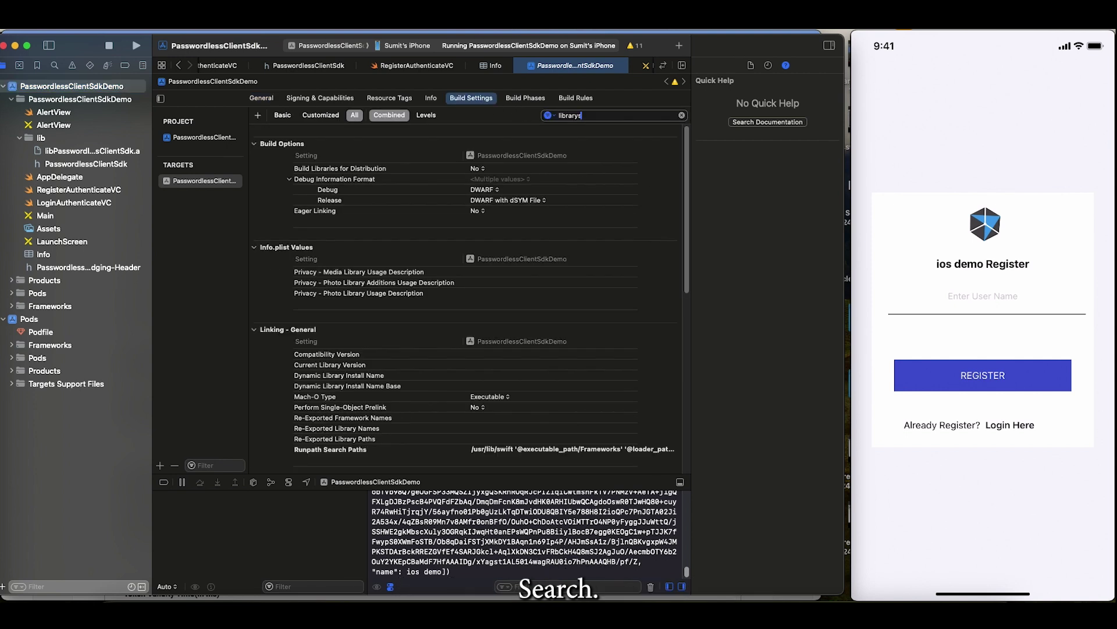
key("BackSpace")
type(" se")
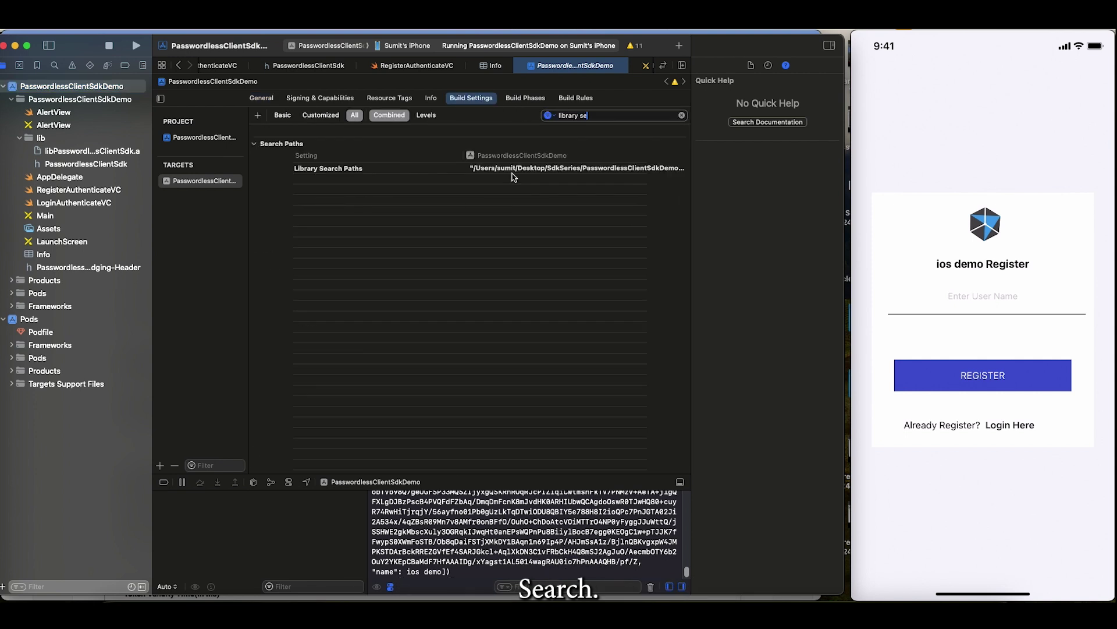
double_click(582, 173)
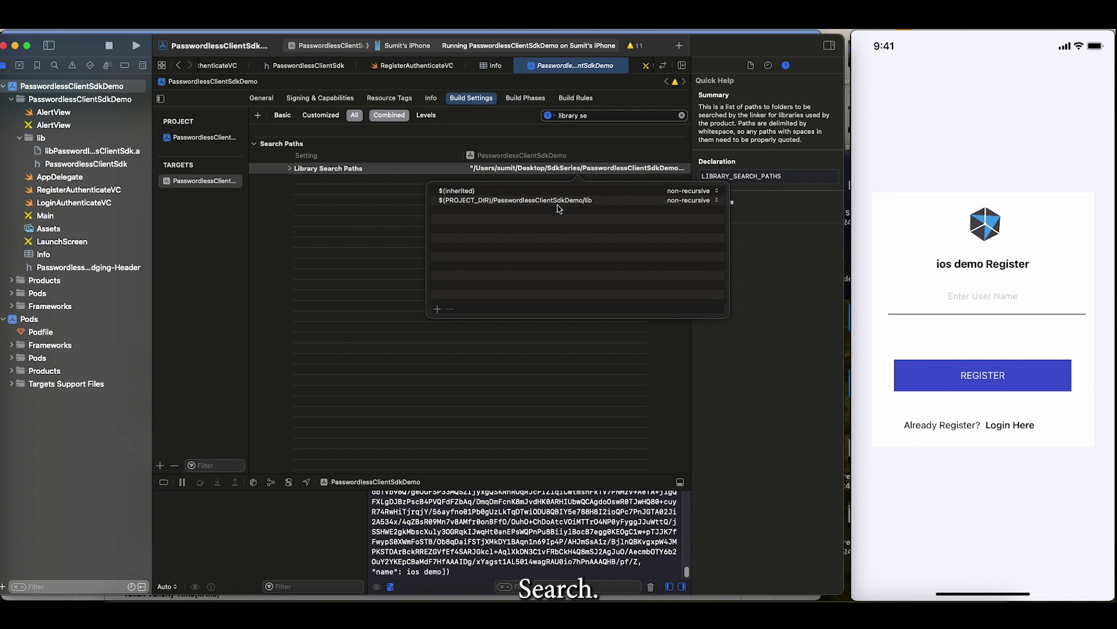
left_click(567, 201)
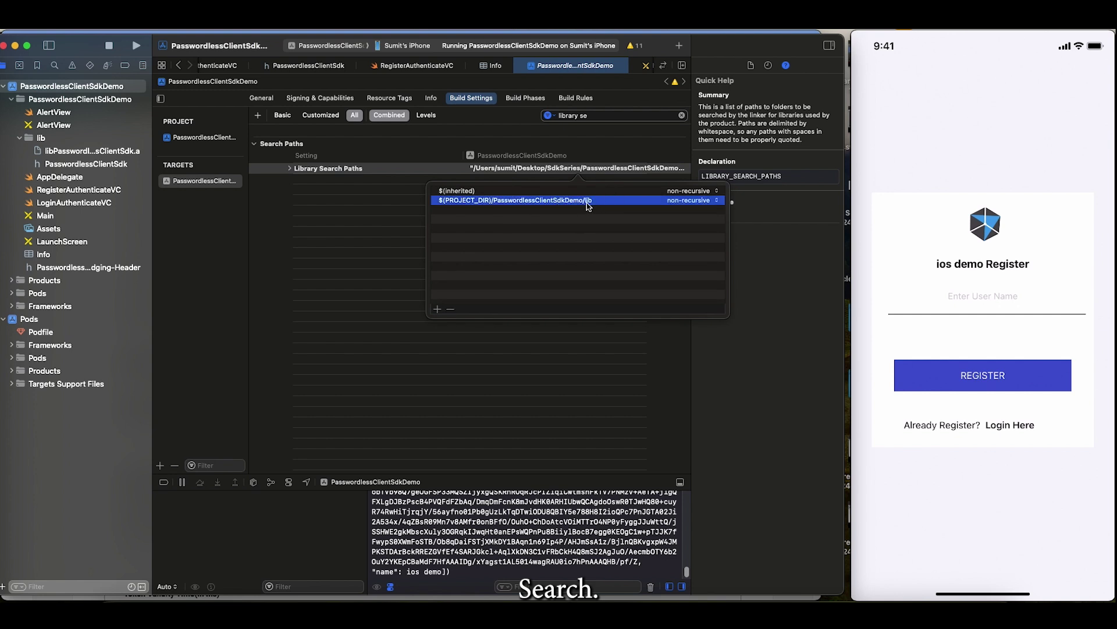
Compare the SDK files in the lib folder with the import statement in the PasswordlessClientSdkDemo-Bridging-Header file.
left_click(43, 138)
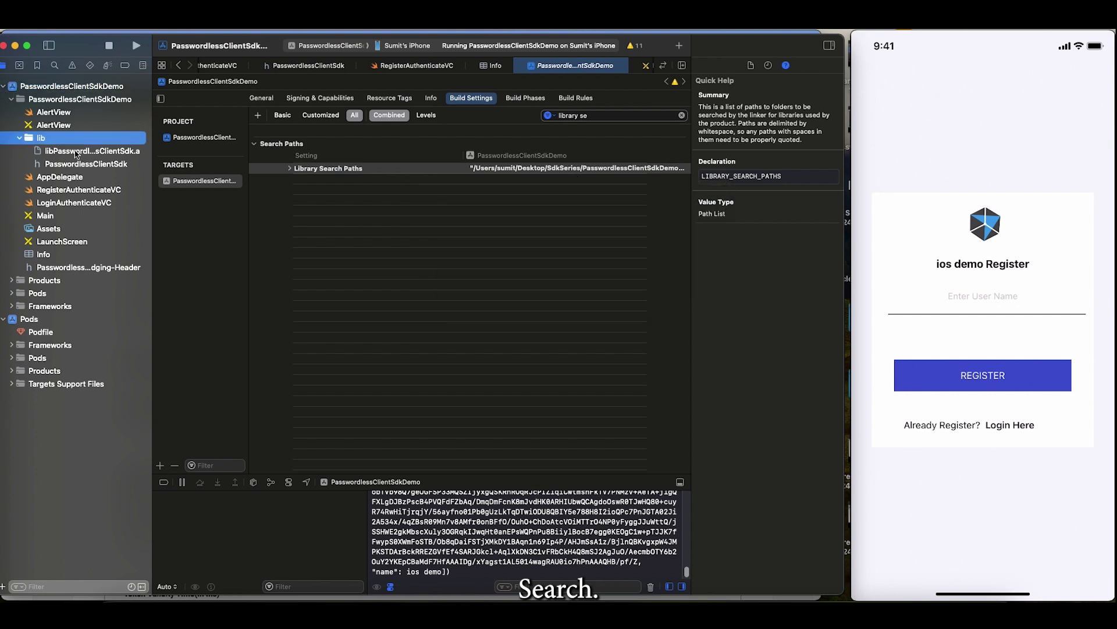
left_click(41, 163)
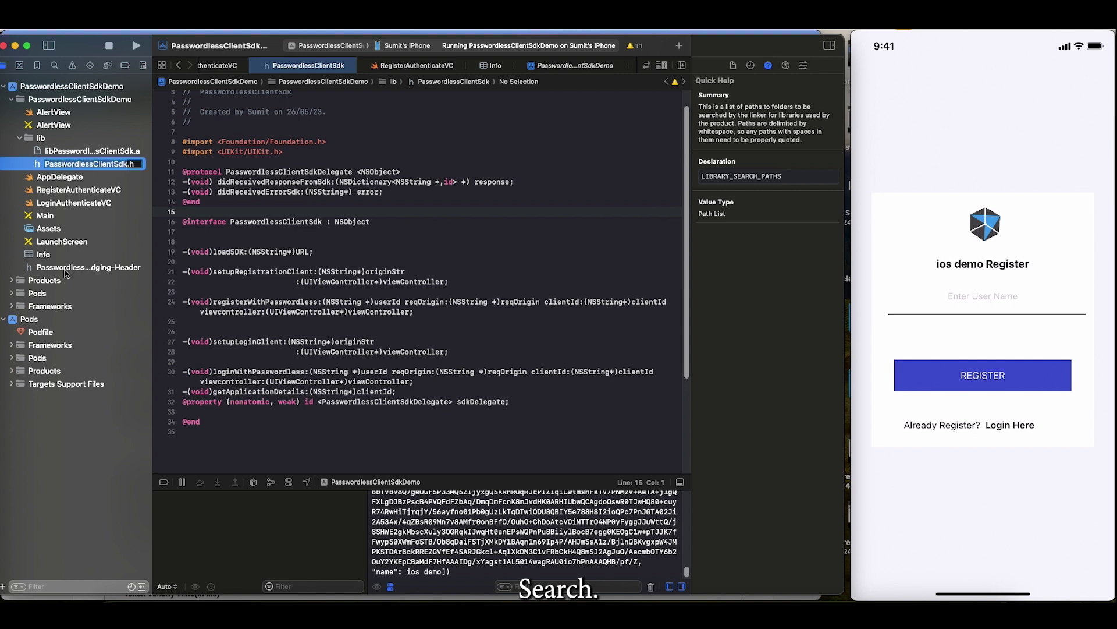
left_click(86, 268)
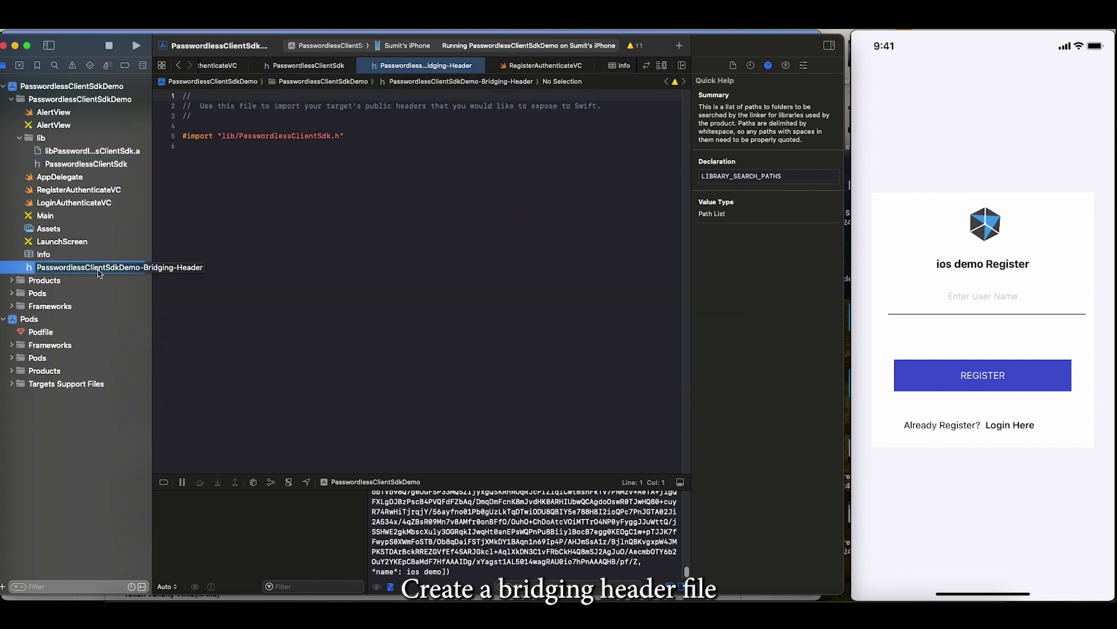
left_click(268, 167)
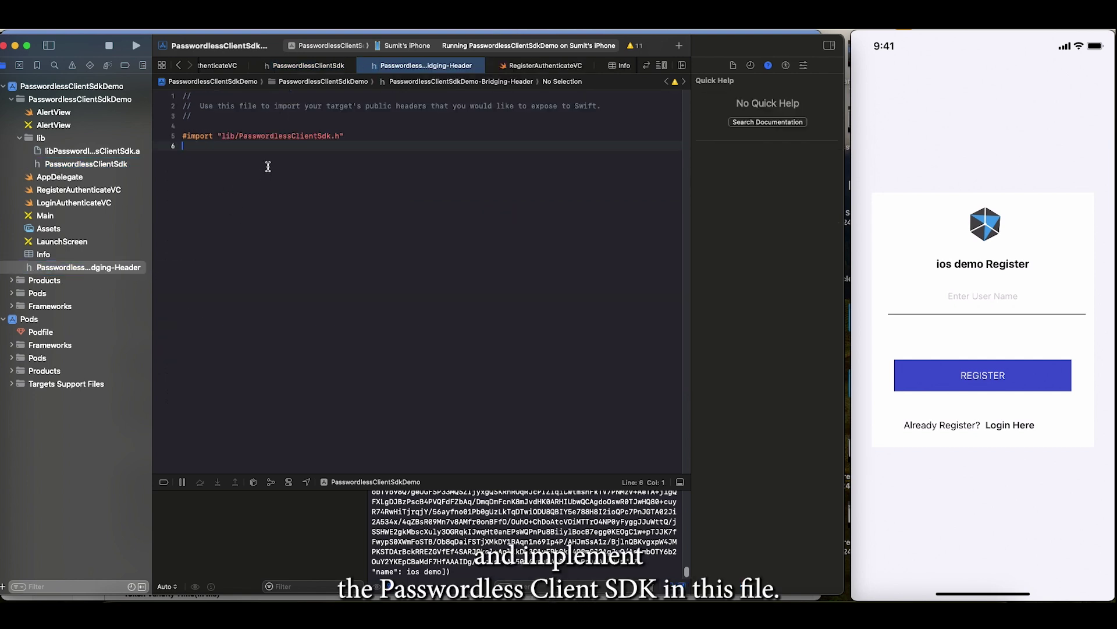
left_click(64, 152)
left_click(65, 165, "shift")
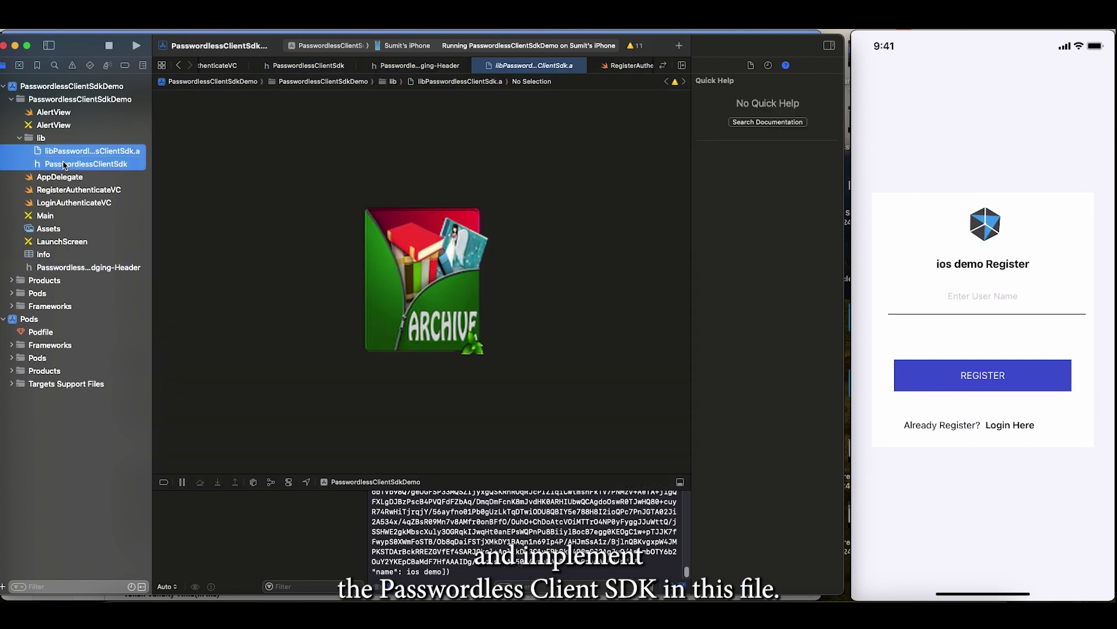
left_click(73, 269)
Examine the PasswordlessClientSdk header's delegate protocol and its load, registration, login and getApplicationDetails method declarations.
left_click(84, 165)
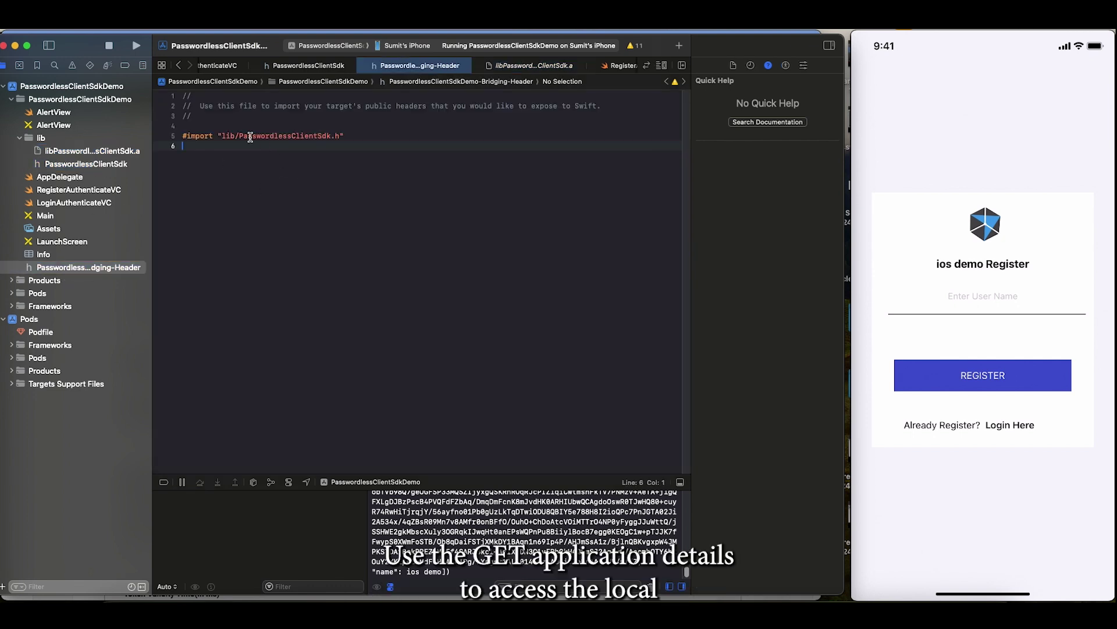
left_click(280, 159)
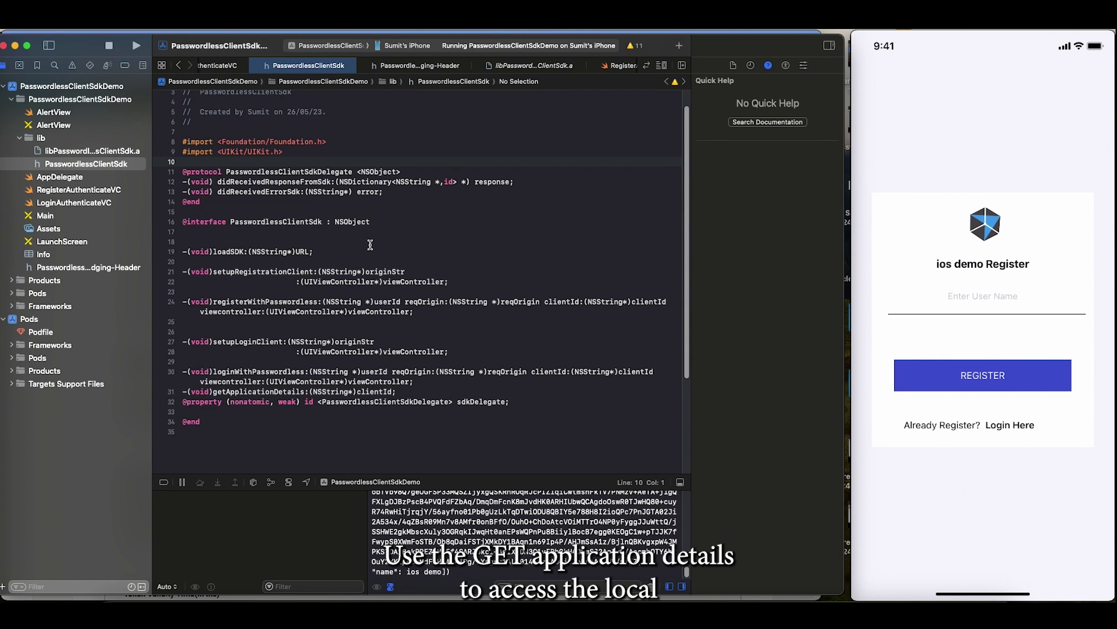
left_click(287, 170)
double_click(287, 170)
scroll(345, 215, "down", 1)
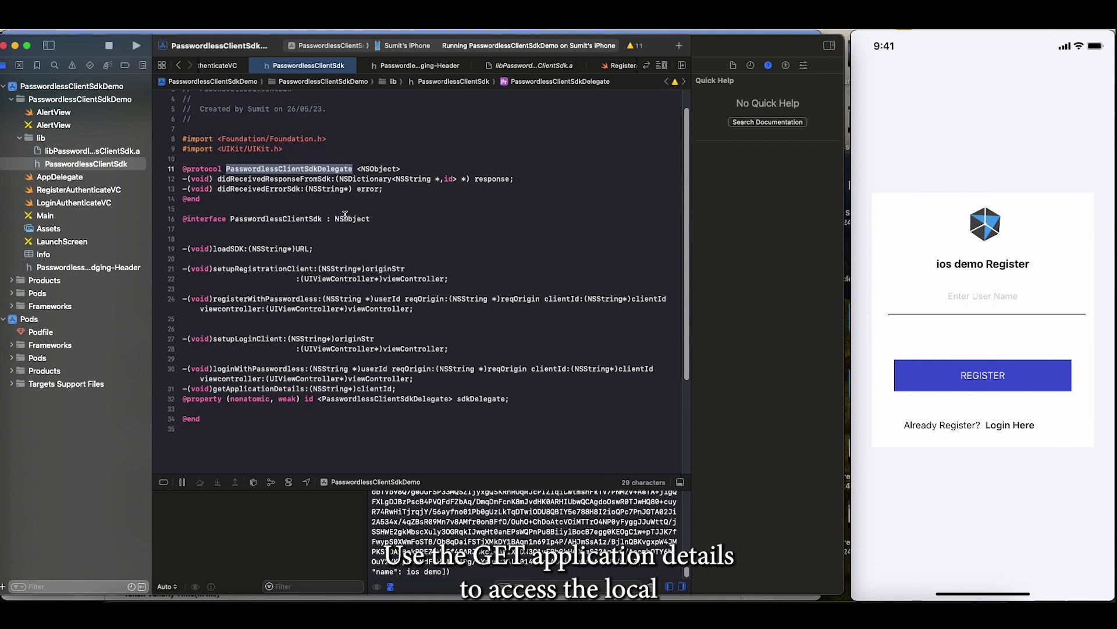
double_click(228, 248)
double_click(256, 268)
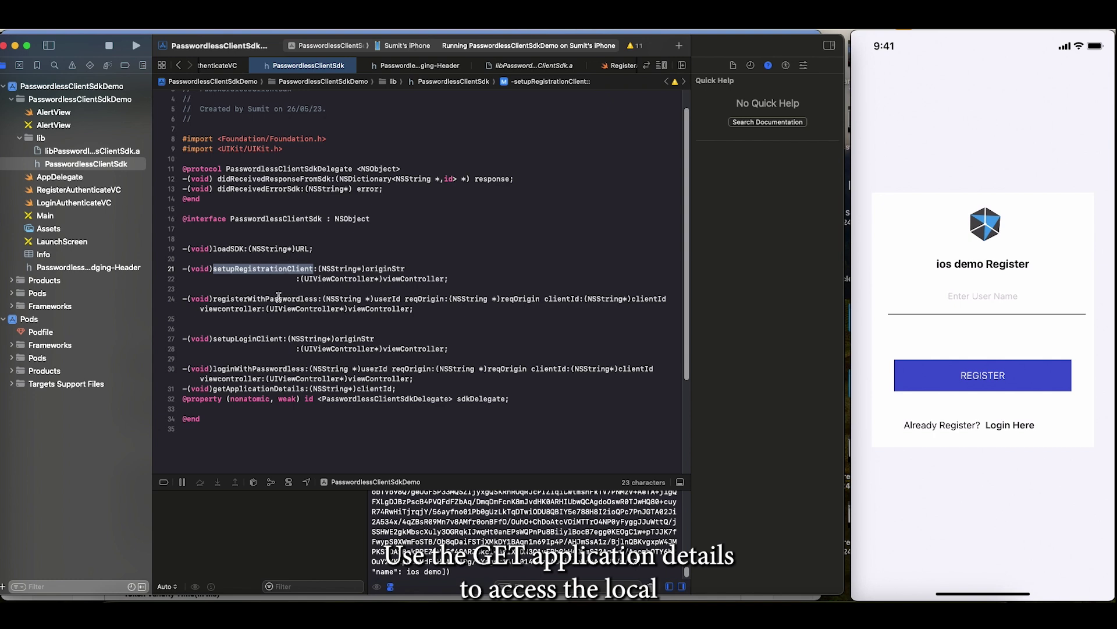
double_click(237, 299)
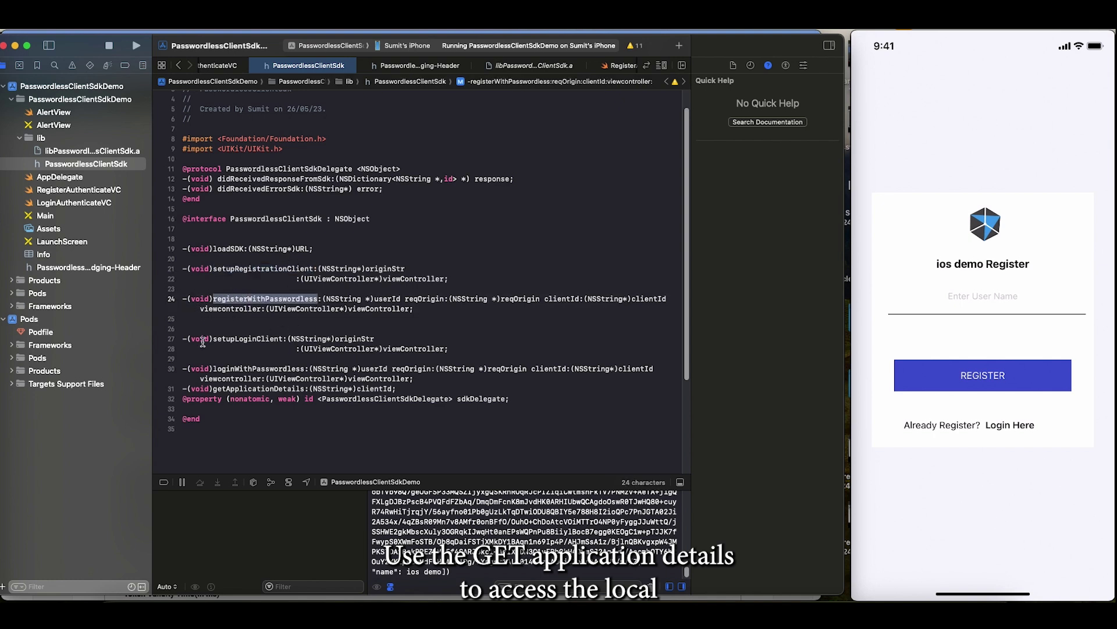
double_click(230, 339)
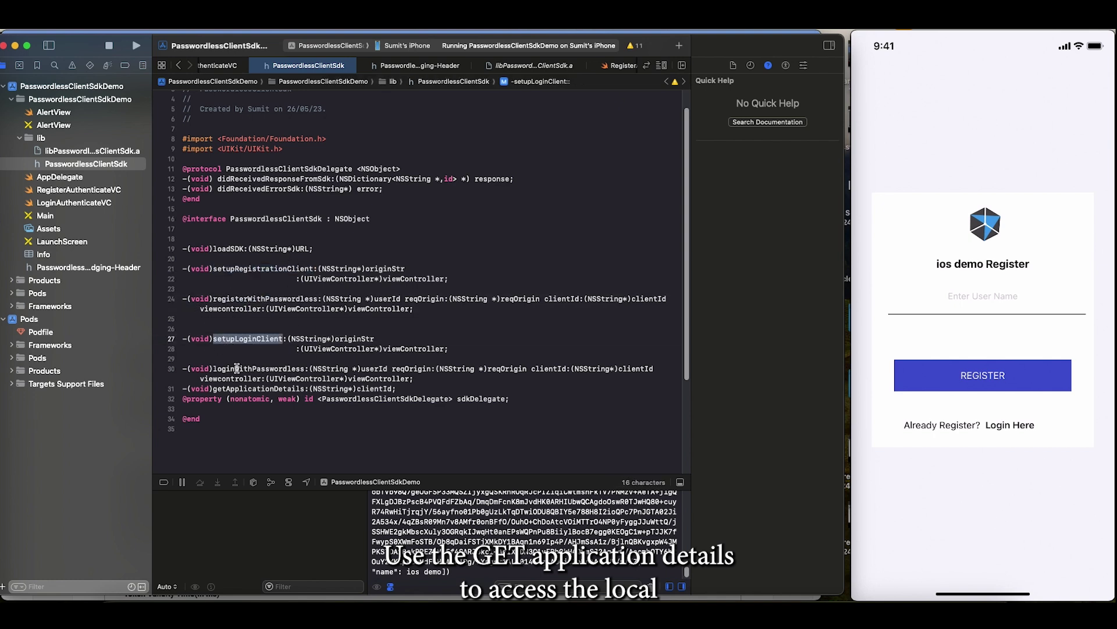
double_click(244, 369)
double_click(237, 389)
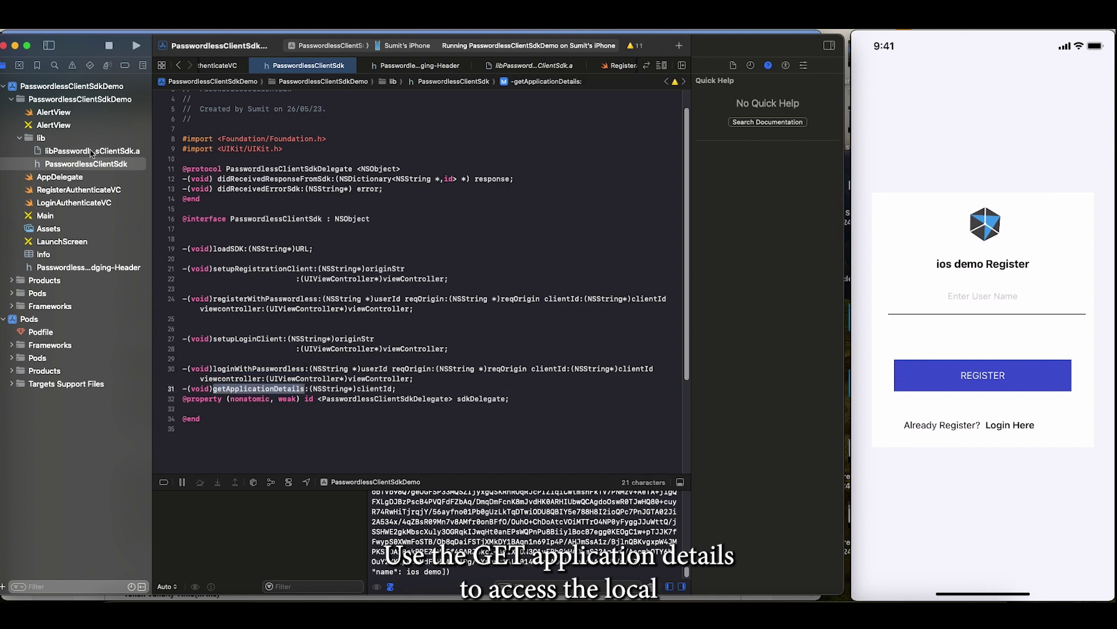
Open RegisterAuthenticateVC and examine how viewDidLoad sets the SDK delegate and loads the SDK with baseUrl.
left_click(55, 191)
scroll(288, 271, "down", 2)
left_click(238, 328)
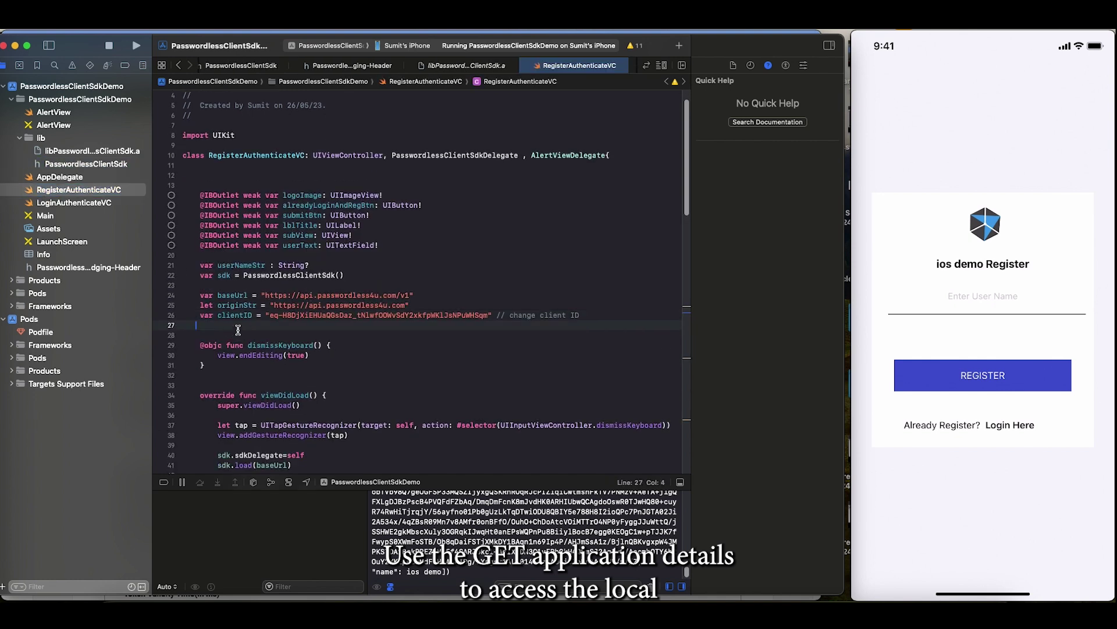
scroll(256, 326, "down", 5)
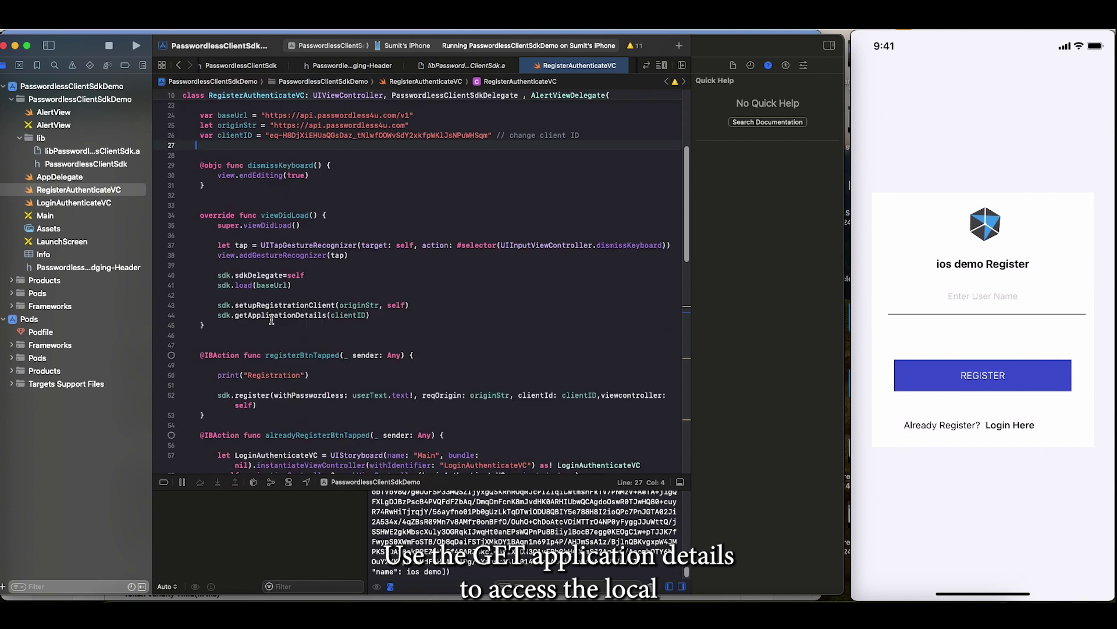
double_click(283, 216)
triple_click(333, 215)
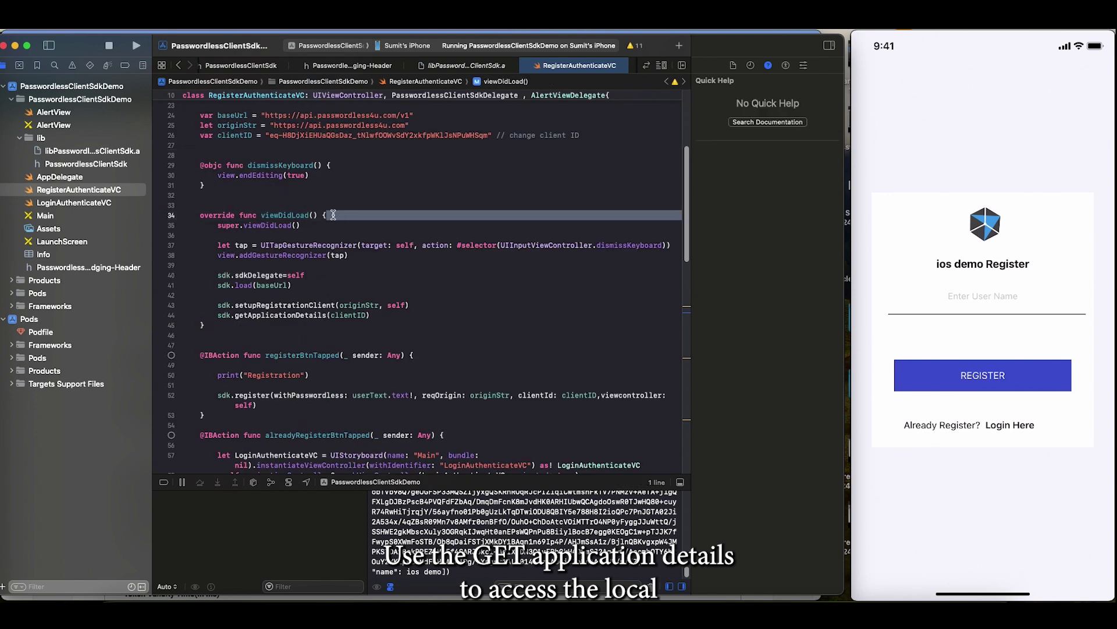
double_click(267, 276)
left_click_drag(205, 275, 334, 276)
left_click(241, 286)
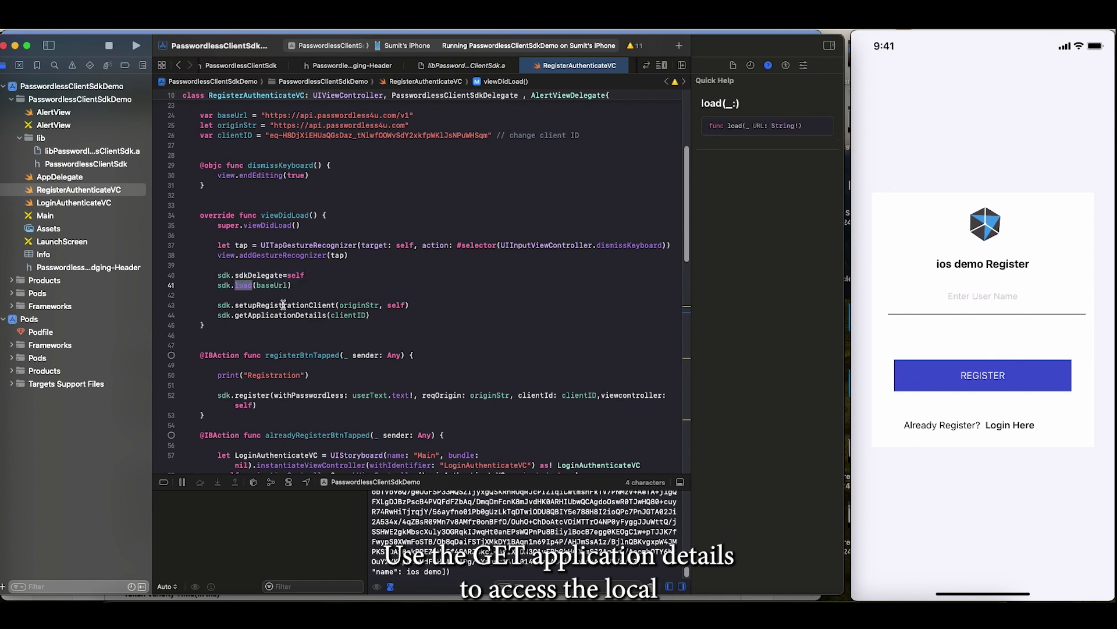
double_click(273, 286)
scroll(330, 281, "up", 2)
scroll(318, 315, "down", 1)
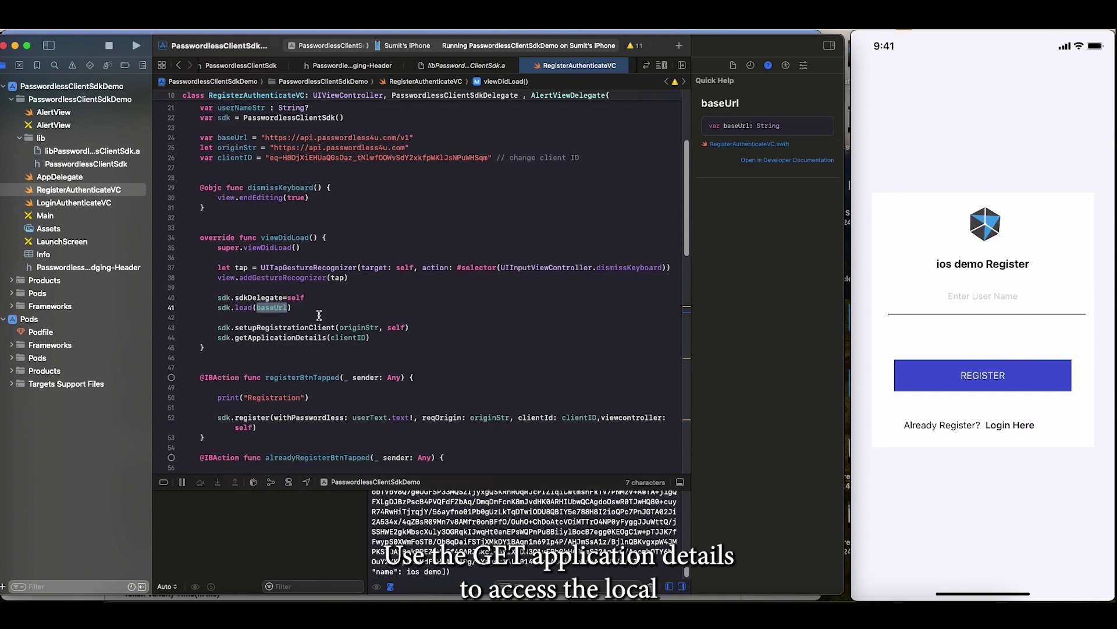
Examine the setupRegistrationClient call, comparing its originStr and self arguments with the class and variable declarations.
double_click(243, 325)
scroll(392, 310, "down", 1)
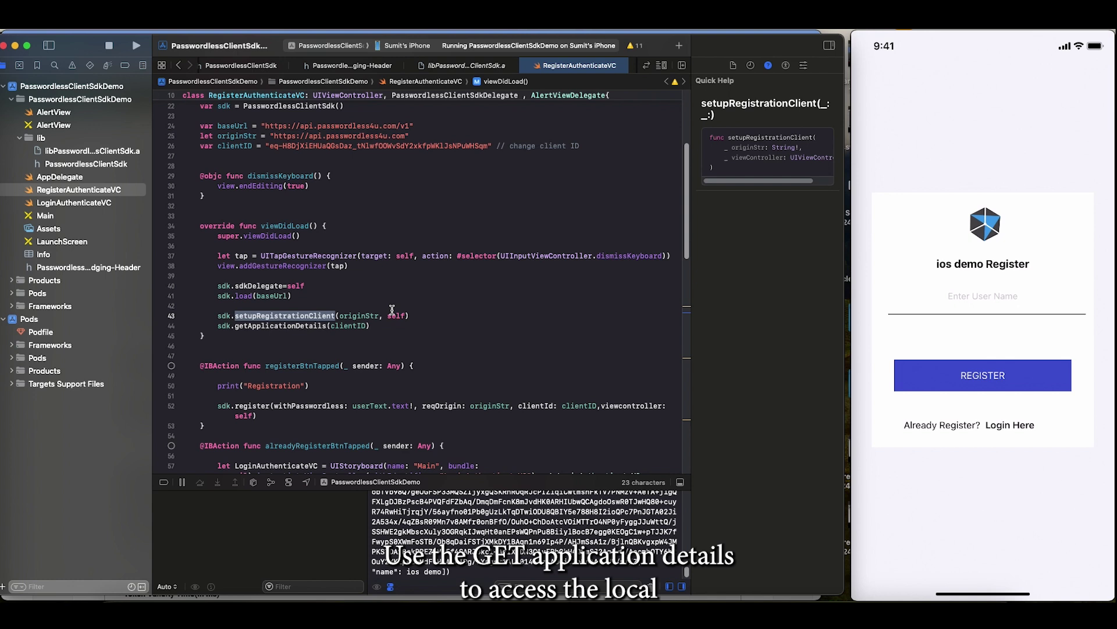
double_click(356, 315)
left_click(414, 315)
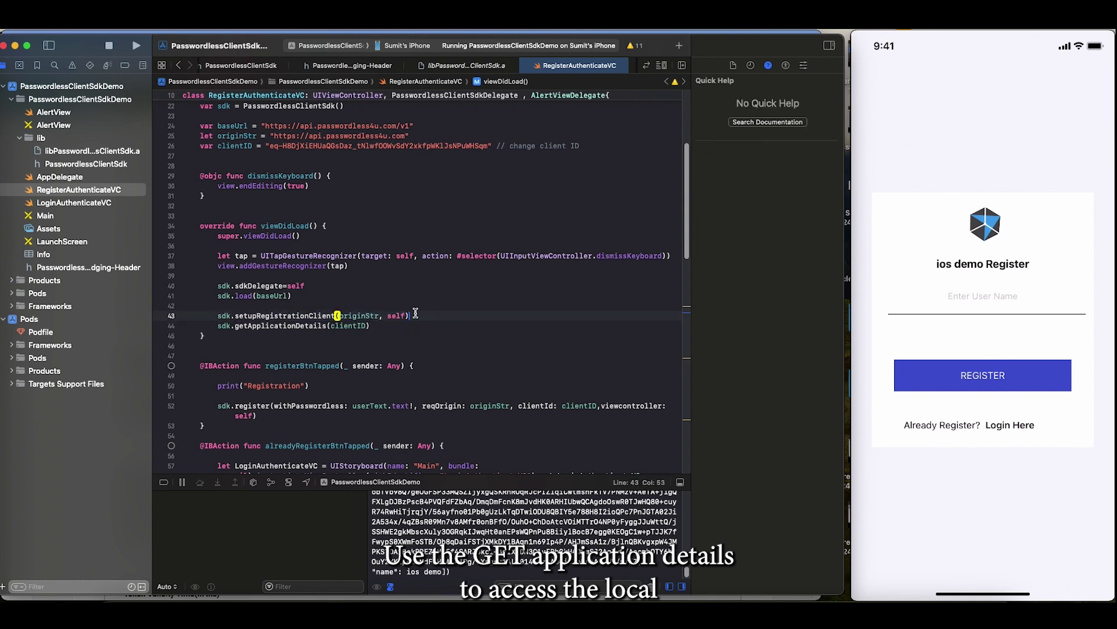
double_click(396, 316)
scroll(349, 308, "up", 5)
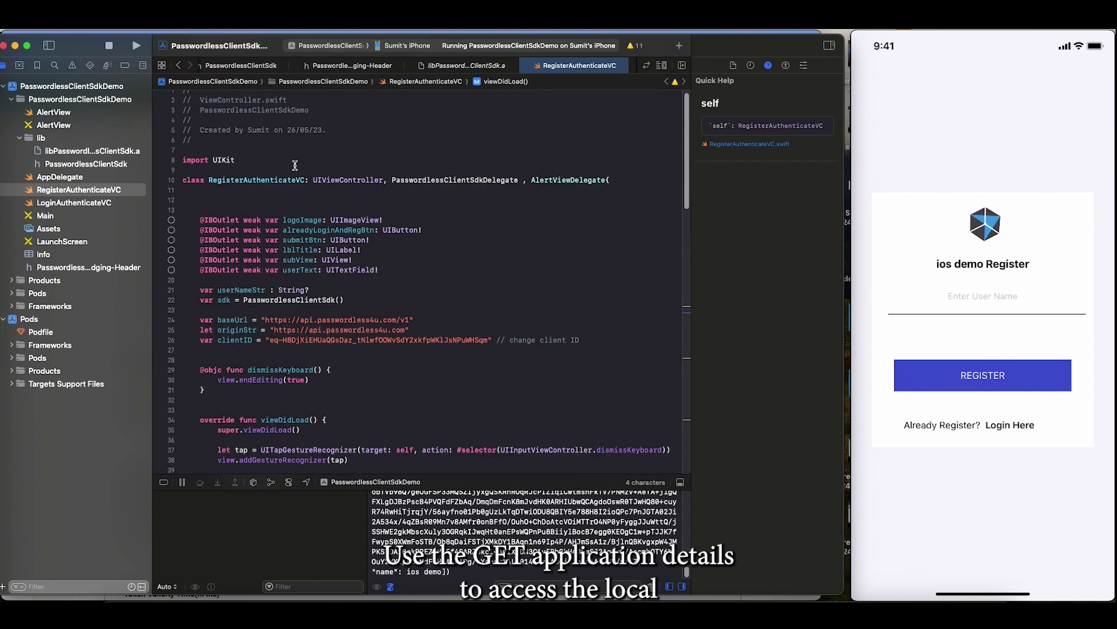
scroll(341, 306, "down", 3)
scroll(318, 166, "up", 5)
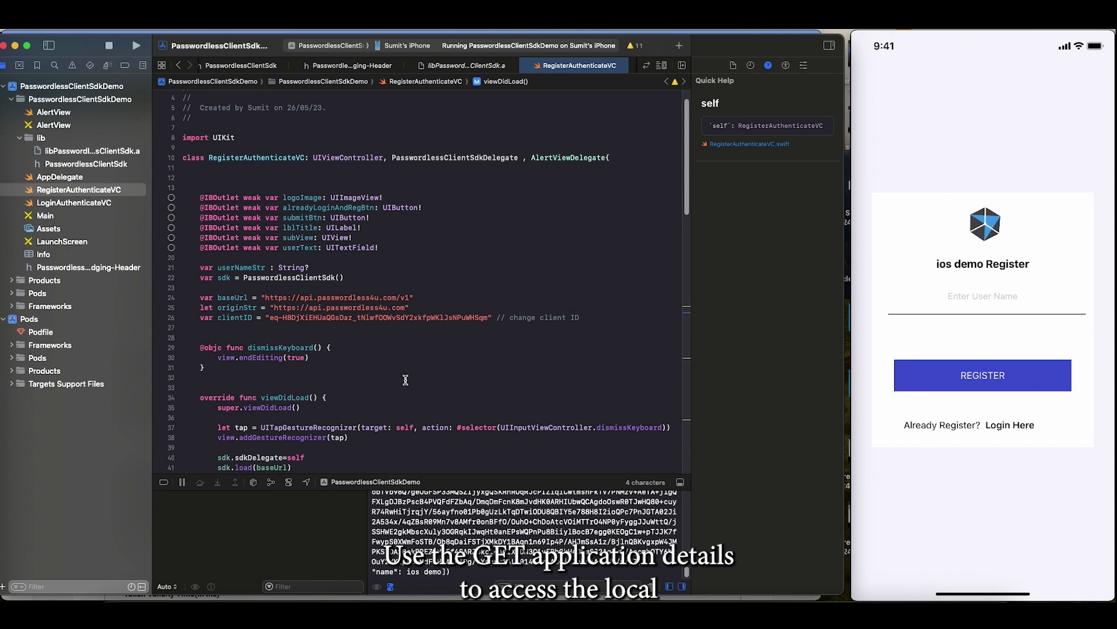
scroll(406, 380, "down", 3)
scroll(298, 378, "down", 1)
Inspect the getApplicationDetails call and its clientID argument, along with the registration code below viewDidLoad.
double_click(265, 374)
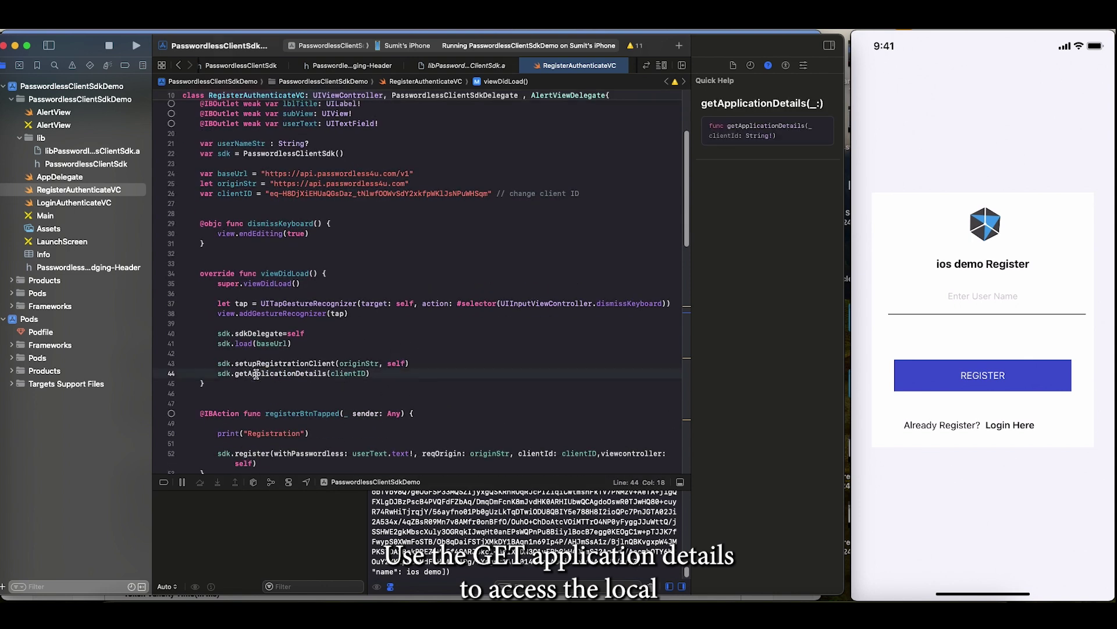
scroll(343, 349, "down", 5)
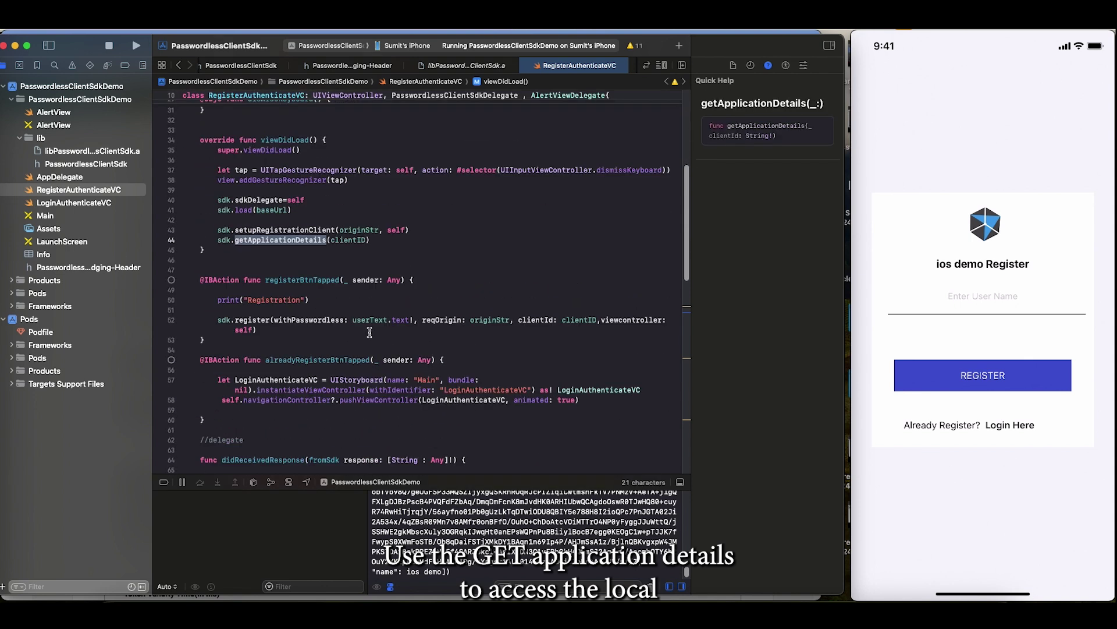
double_click(351, 241)
scroll(361, 279, "up", 5)
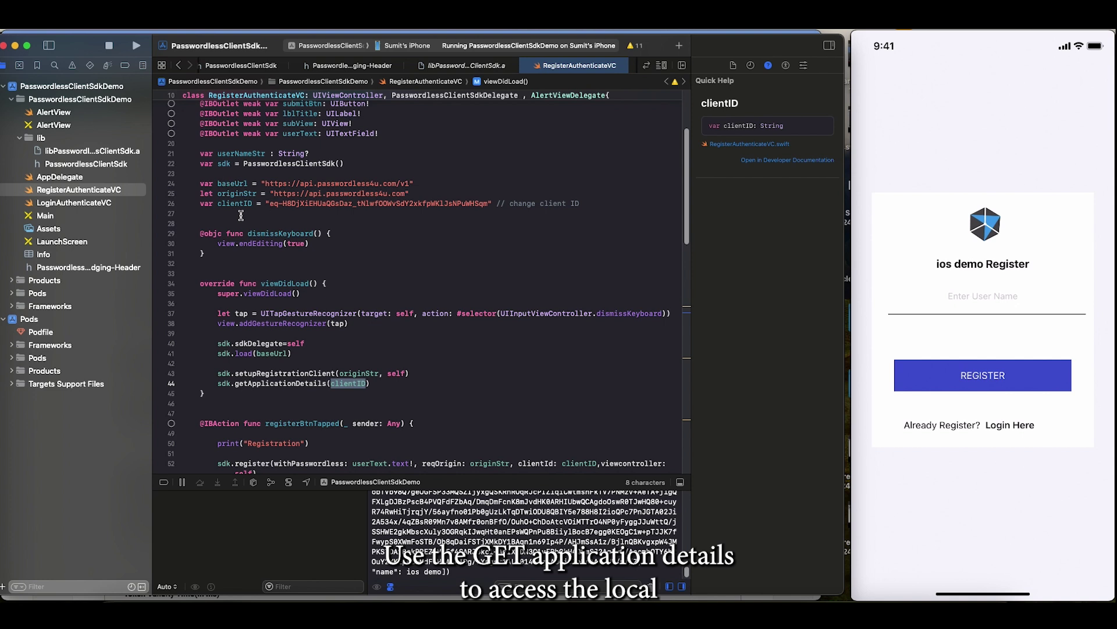
scroll(241, 215, "down", 4)
double_click(302, 307)
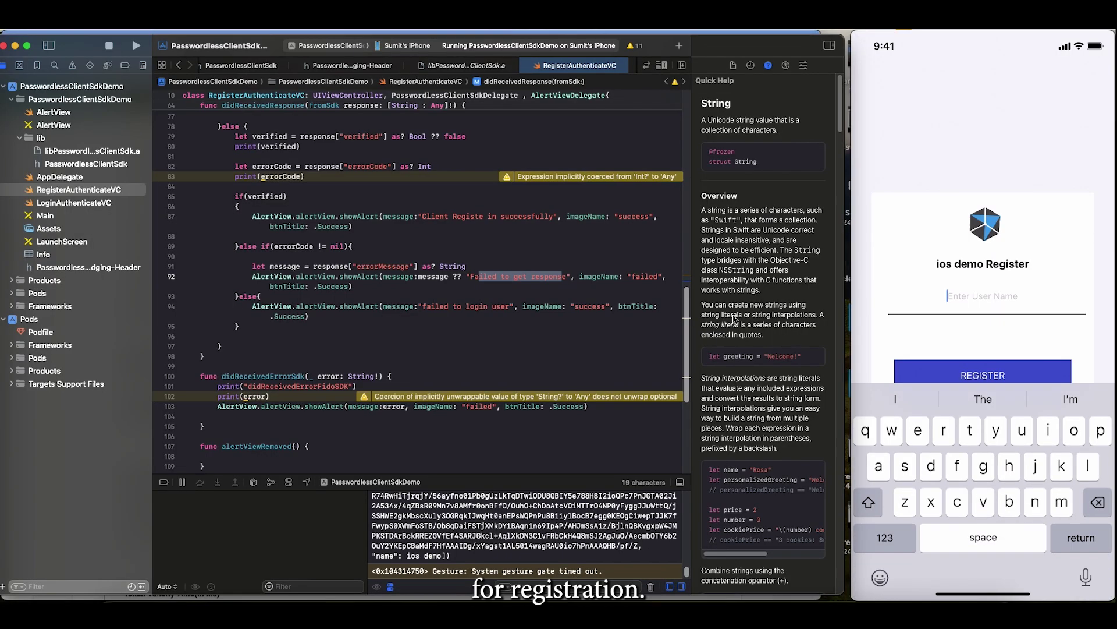
Enter a user name in the ios demo app's registration form on the iPhone and register that user.
type("sumit ios")
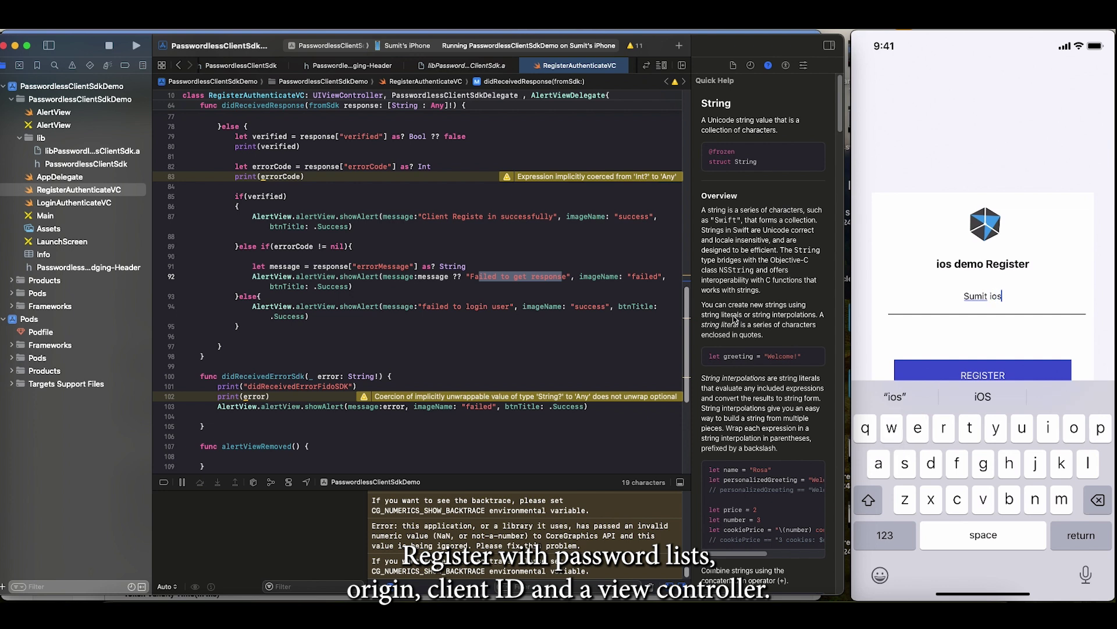
key("Return")
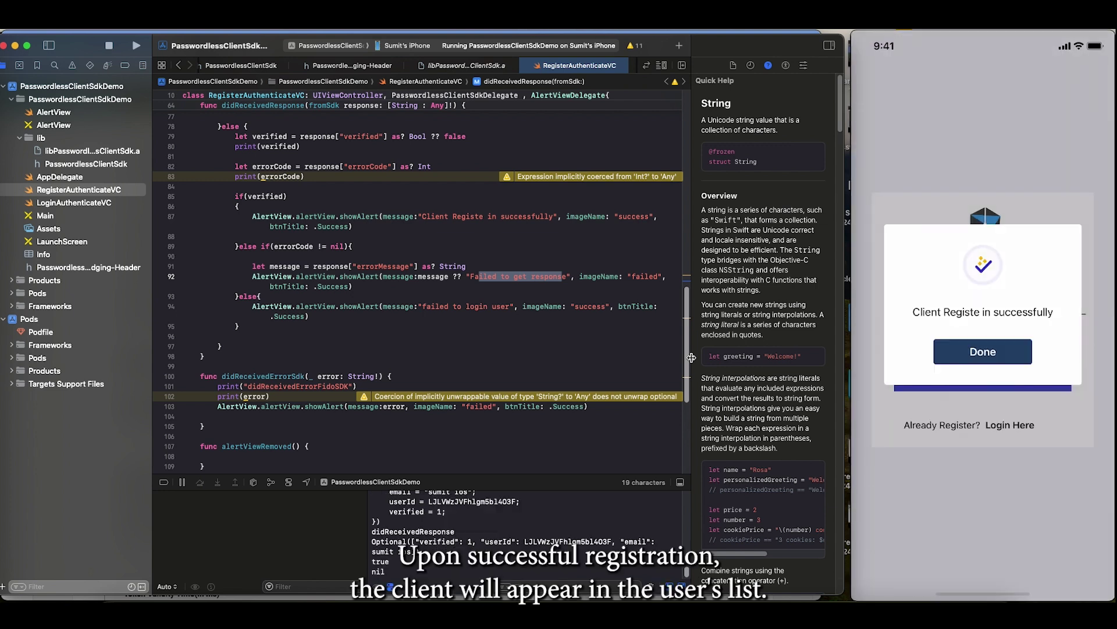
Switch to Chrome and open the ios demo application's User List to check the registered user's entry and login count.
left_click(276, 598)
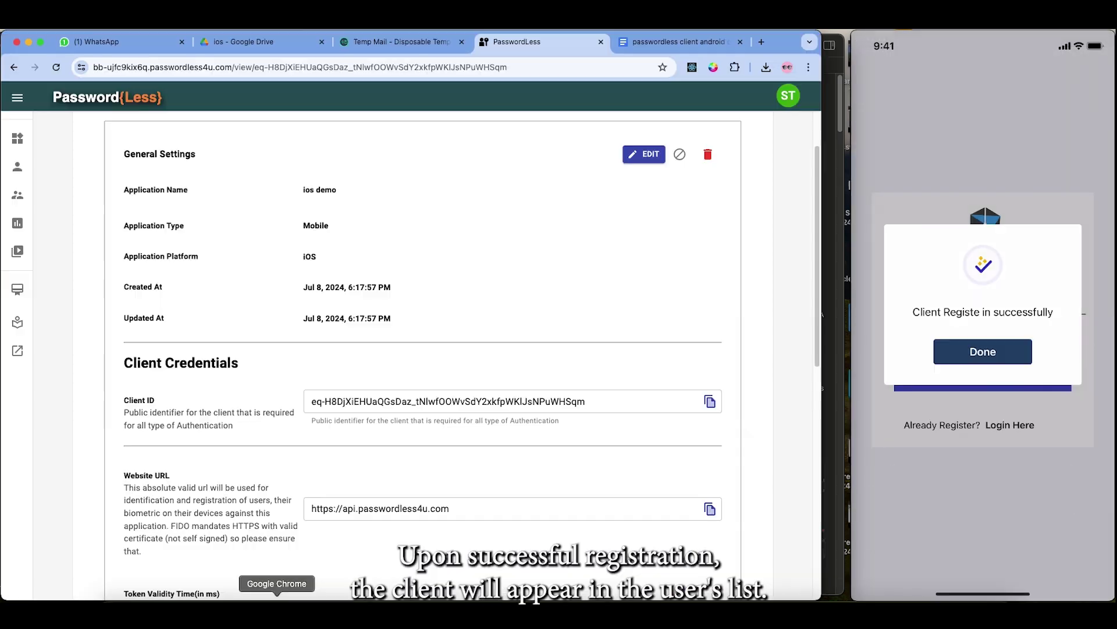
scroll(328, 257, "up", 5)
left_click(325, 238)
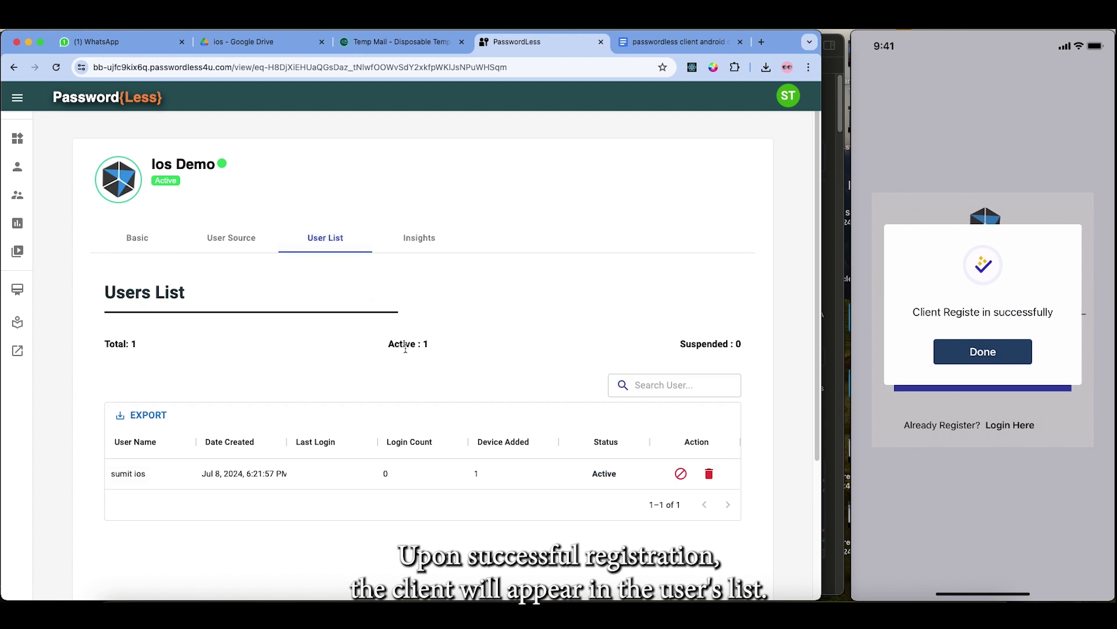
scroll(405, 348, "down", 3)
left_click_drag(116, 286, 170, 287)
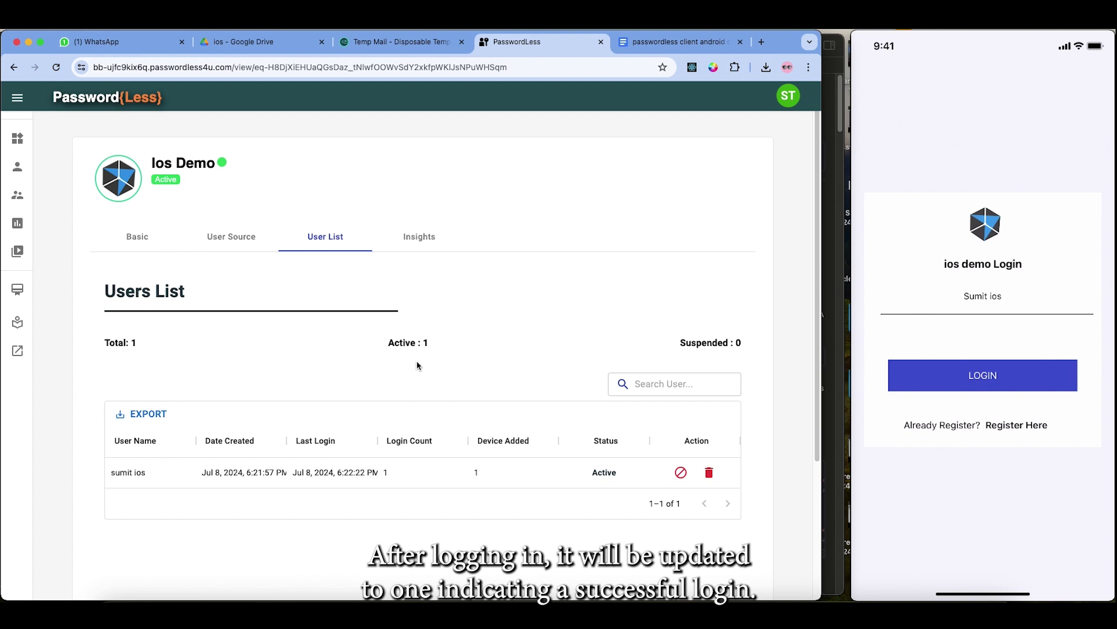
scroll(417, 365, "down", 2)
scroll(419, 421, "down", 2)
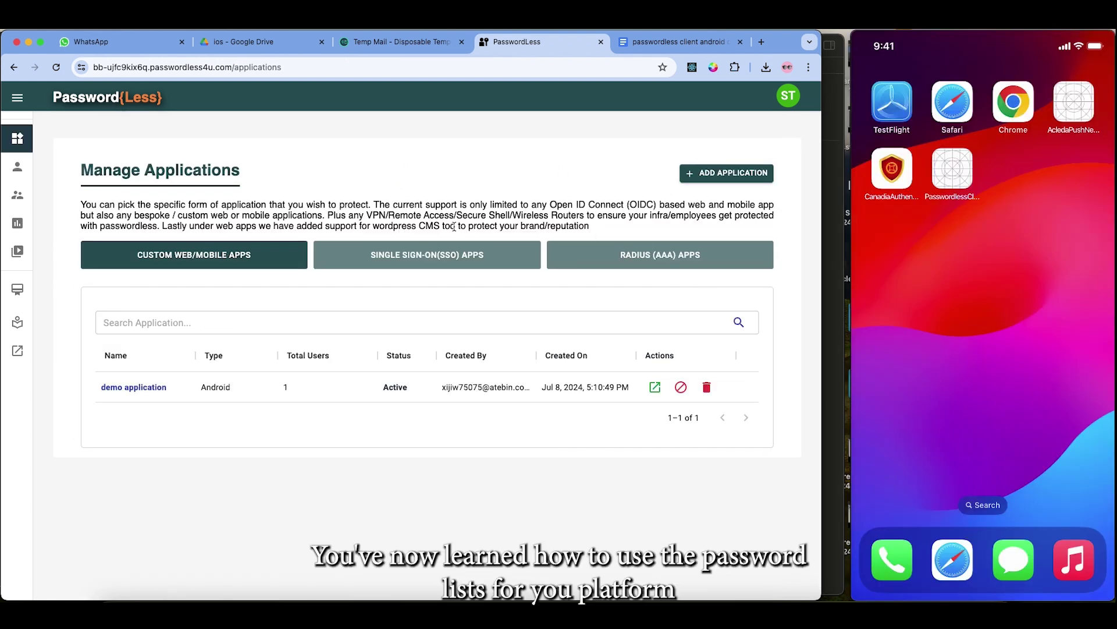
Start a new Mobile (iOS/Android App) application in the Passwordless console and name it "ios demo".
left_click(745, 176)
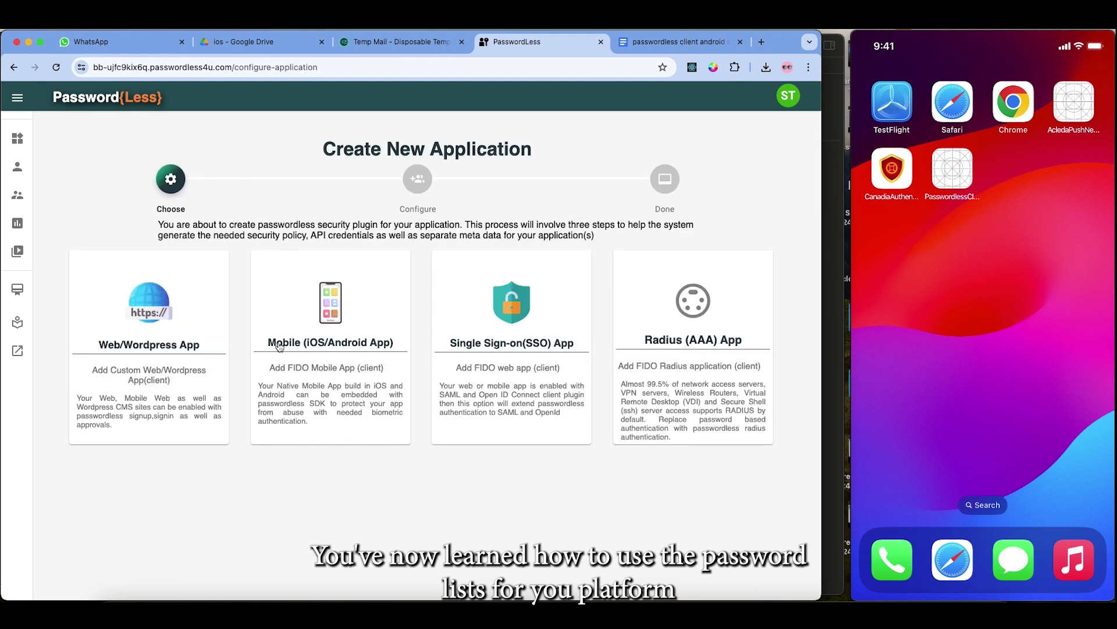
left_click(333, 347)
left_click(401, 321)
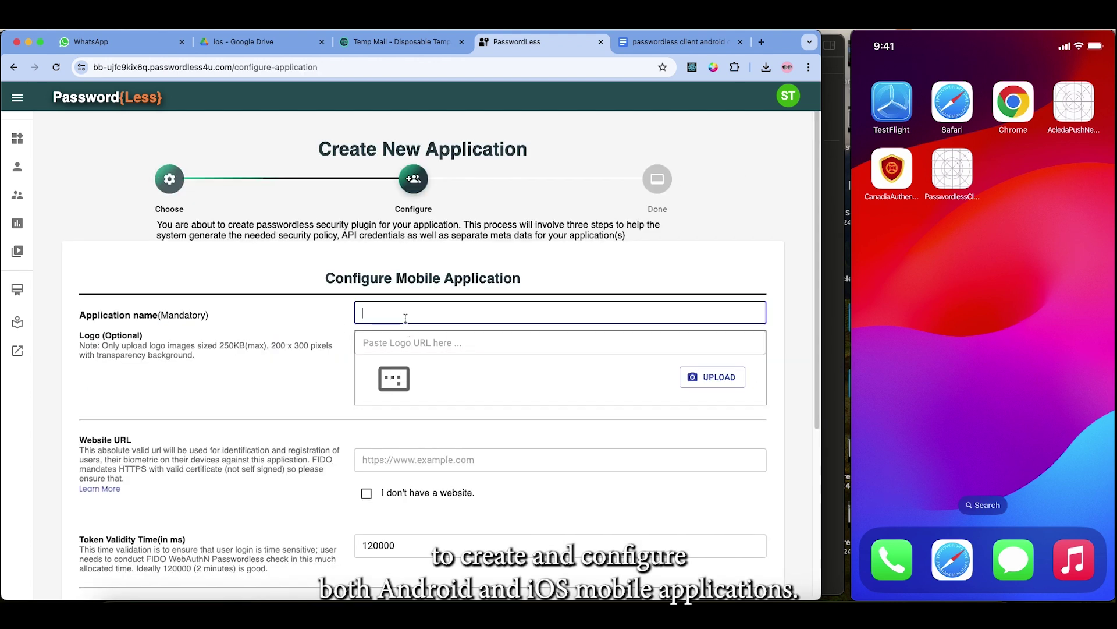
type("ios demo")
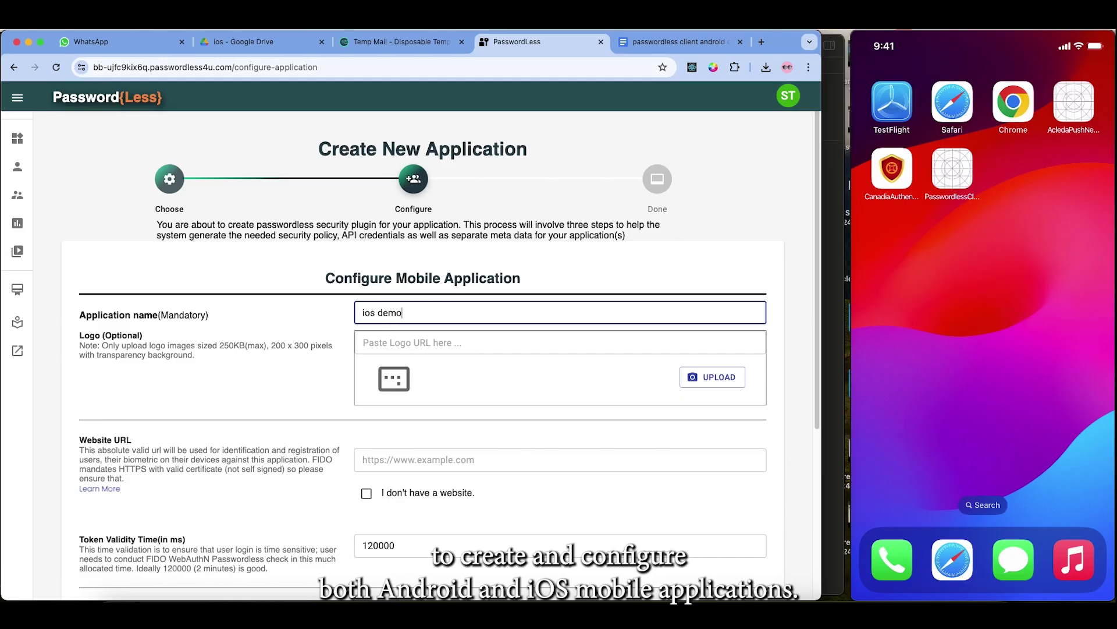